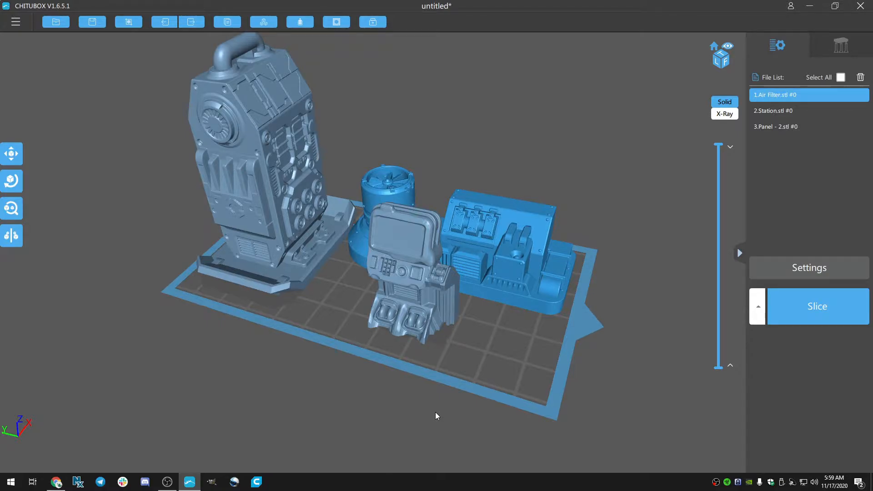
{"action": "right_click_drag", "start_coordinate": [436, 412], "coordinate": [496, 382]}
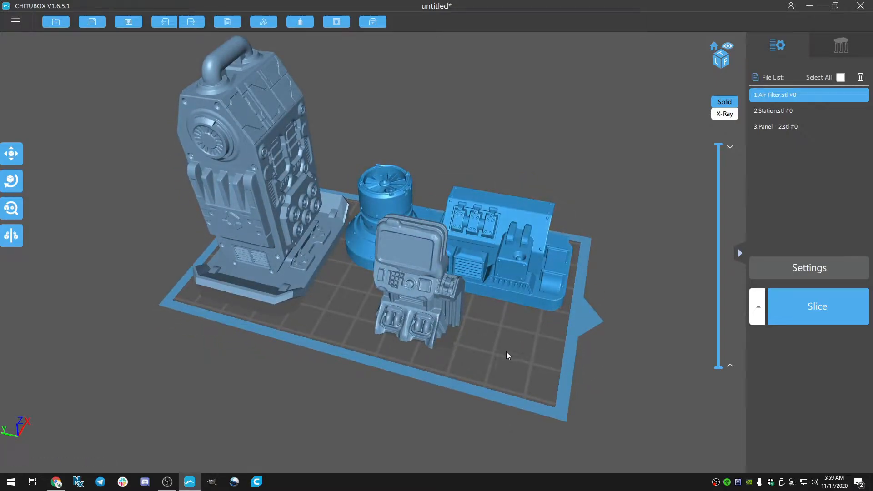
{"action": "mouse_move", "coordinate": [506, 352]}
{"action": "right_mouse_down"}
{"action": "mouse_move", "coordinate": [506, 362]}
{"action": "mouse_move", "coordinate": [526, 348]}
{"action": "mouse_move", "coordinate": [514, 362]}
{"action": "right_mouse_up"}
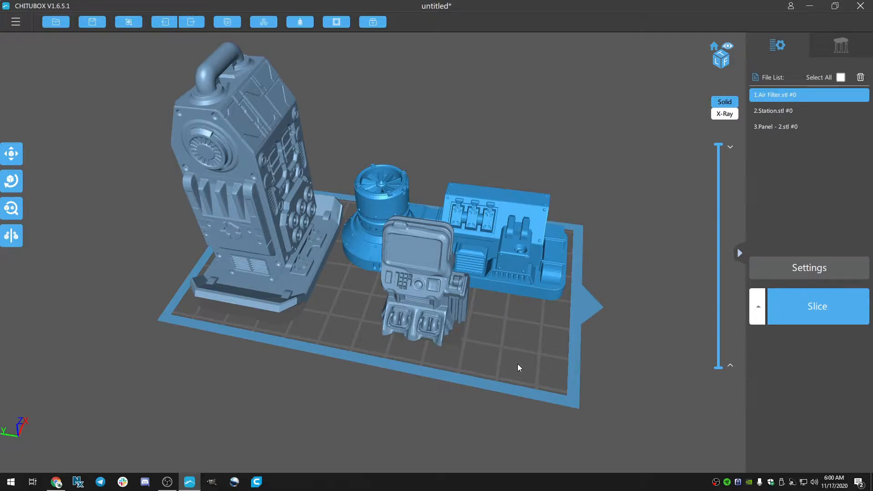
{"action": "left_click_drag", "start_coordinate": [518, 364], "coordinate": [468, 306]}
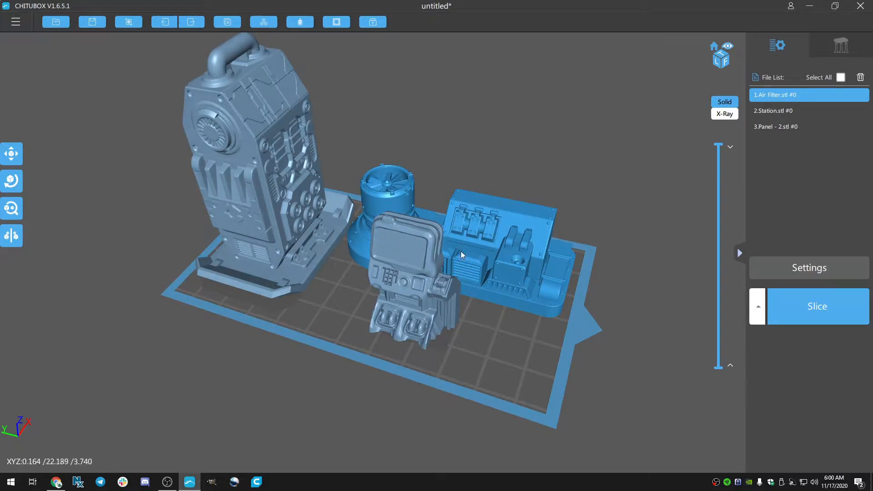
{"action": "left_click_drag", "start_coordinate": [468, 378], "coordinate": [491, 376]}
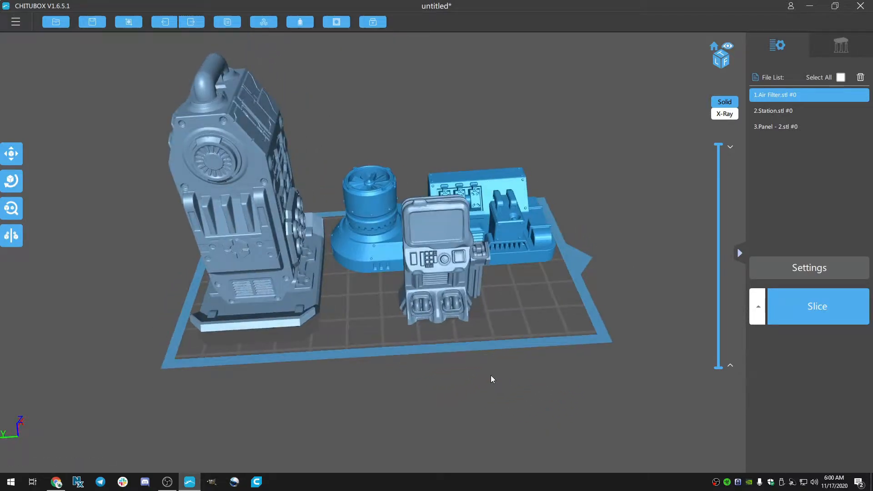
Step: Hollow the Station model inward with a 2 mm wall thickness and 0% precision, and check its cavity in a layer cross-section
{"action": "left_click", "coordinate": [279, 283]}
{"action": "left_click_drag", "start_coordinate": [379, 337], "coordinate": [353, 329]}
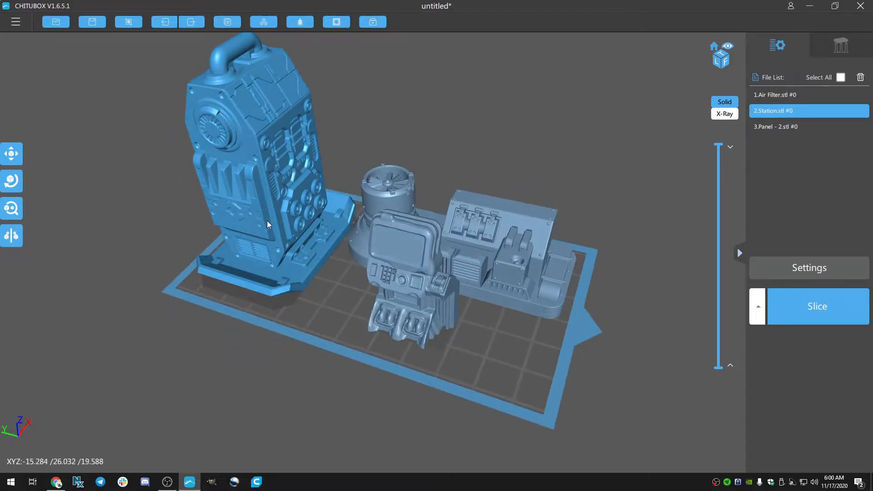
{"action": "left_click_drag", "start_coordinate": [284, 314], "coordinate": [448, 396]}
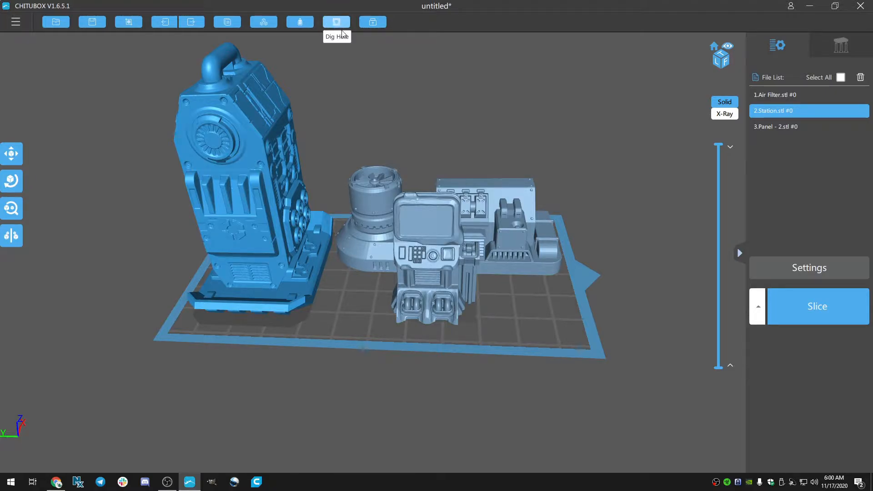
{"action": "right_click_drag", "start_coordinate": [386, 357], "coordinate": [376, 343]}
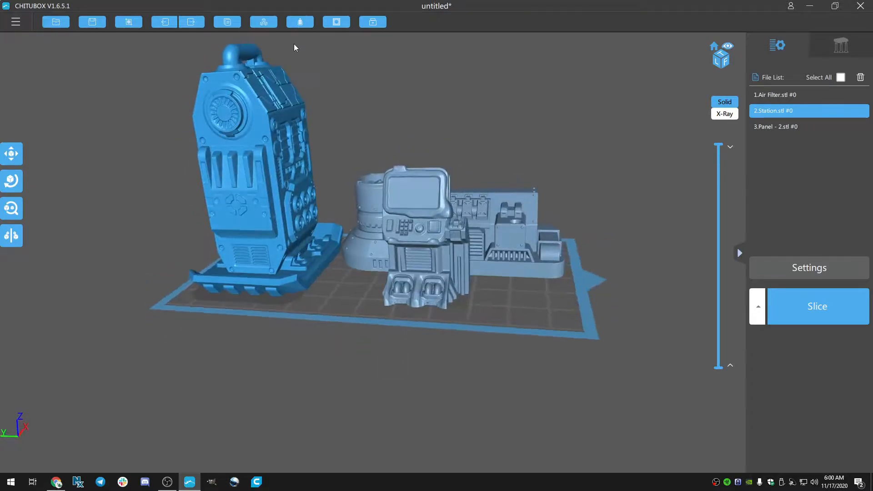
{"action": "left_click", "coordinate": [302, 24]}
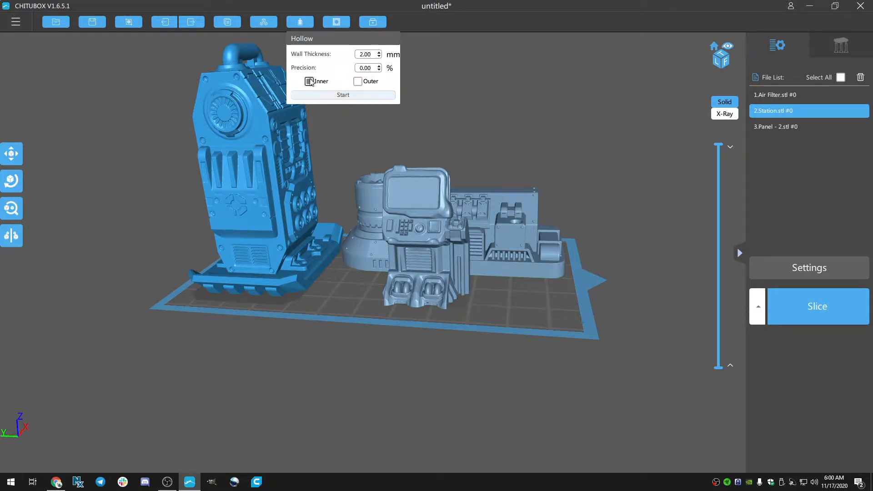
{"action": "left_click", "coordinate": [347, 97]}
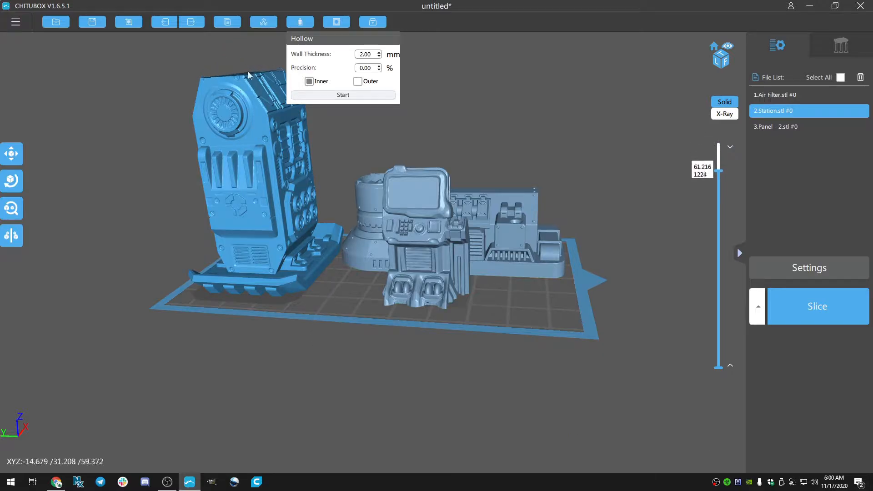
{"action": "right_click_drag", "start_coordinate": [264, 136], "coordinate": [331, 291]}
{"action": "right_click_drag", "start_coordinate": [277, 208], "coordinate": [359, 369]}
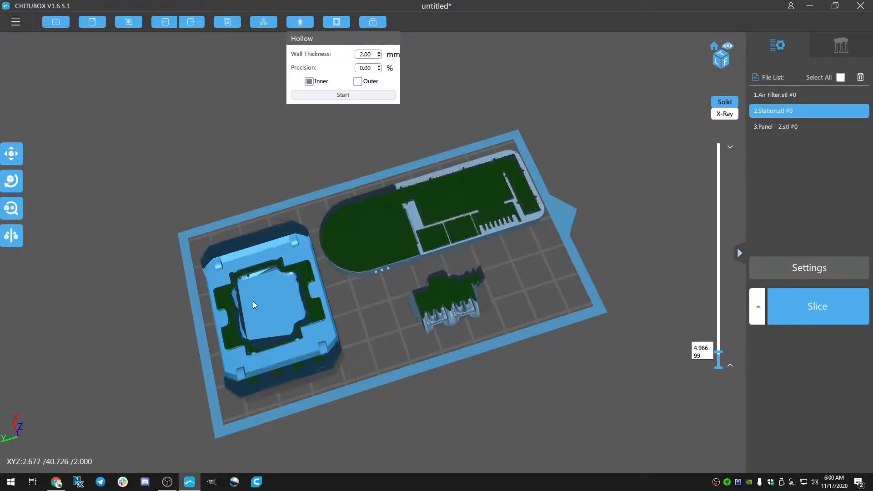
{"action": "right_click_drag", "start_coordinate": [351, 403], "coordinate": [386, 346]}
{"action": "left_click_drag", "start_coordinate": [720, 147], "coordinate": [751, 142]}
Step: Configure the Dig Hole tool for a circular hole 10 mm in size and 5 mm deep, perpendicular to the model
{"action": "left_click_drag", "start_coordinate": [667, 285], "coordinate": [419, 157]}
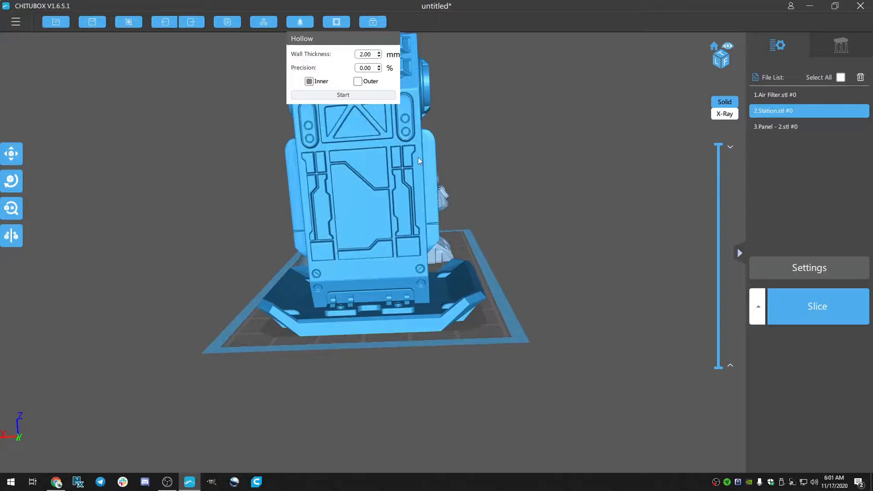
{"action": "left_click", "coordinate": [336, 22]}
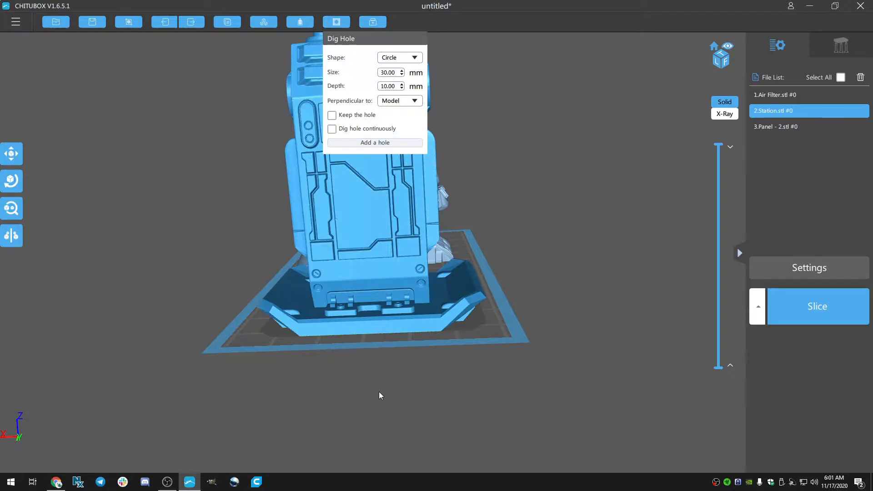
{"action": "right_click_drag", "start_coordinate": [379, 392], "coordinate": [367, 406]}
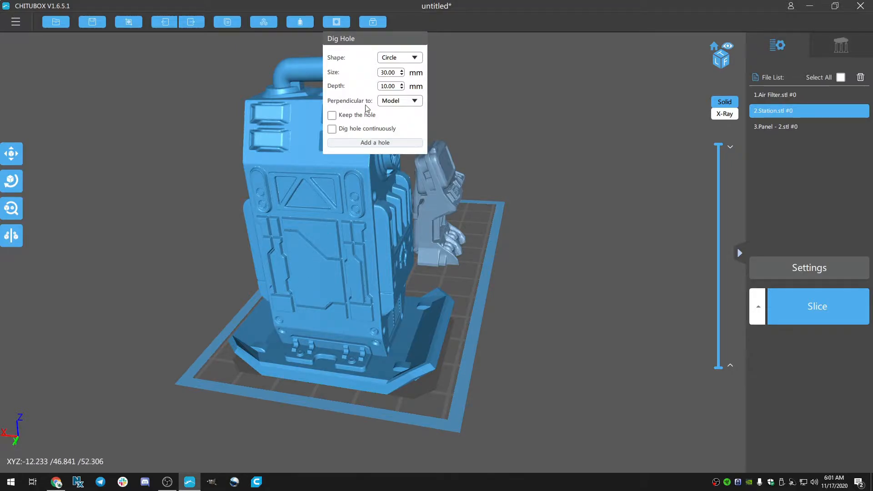
{"action": "double_click", "coordinate": [388, 86]}
{"action": "type", "text": "5"}
{"action": "double_click", "coordinate": [392, 73]}
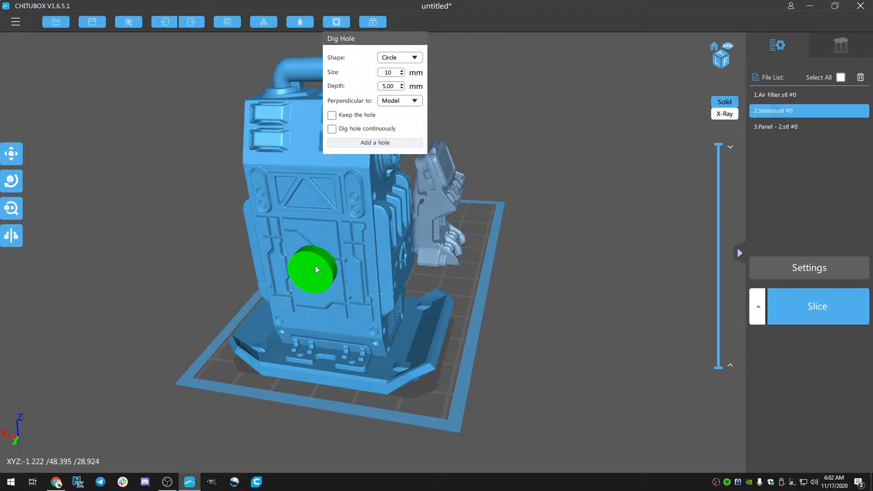
Step: Dig the 10 mm circular hole in the centre of the Station model's flat underside
{"action": "left_click_drag", "start_coordinate": [470, 410], "coordinate": [527, 291]}
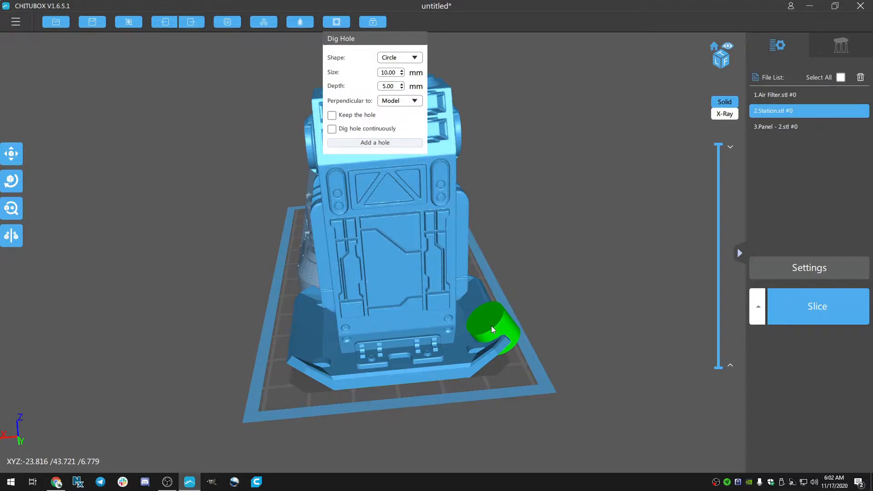
{"action": "left_click_drag", "start_coordinate": [499, 329], "coordinate": [522, 303]}
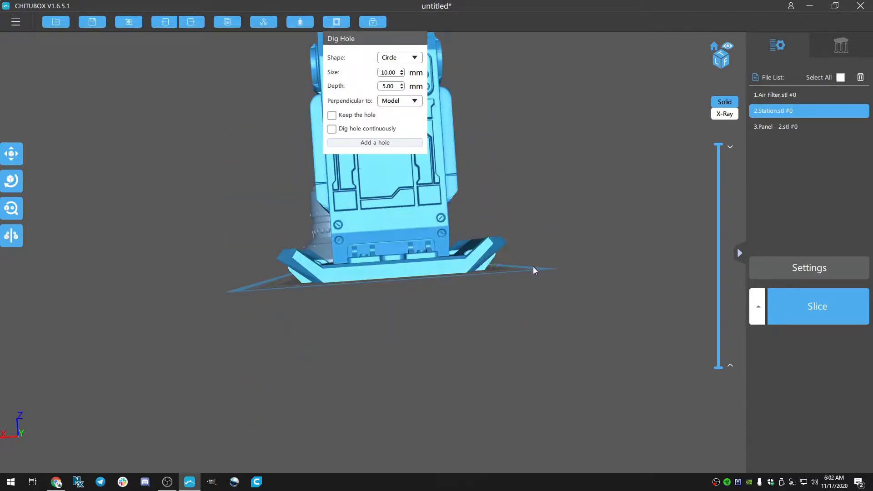
{"action": "left_click_drag", "start_coordinate": [533, 267], "coordinate": [460, 319]}
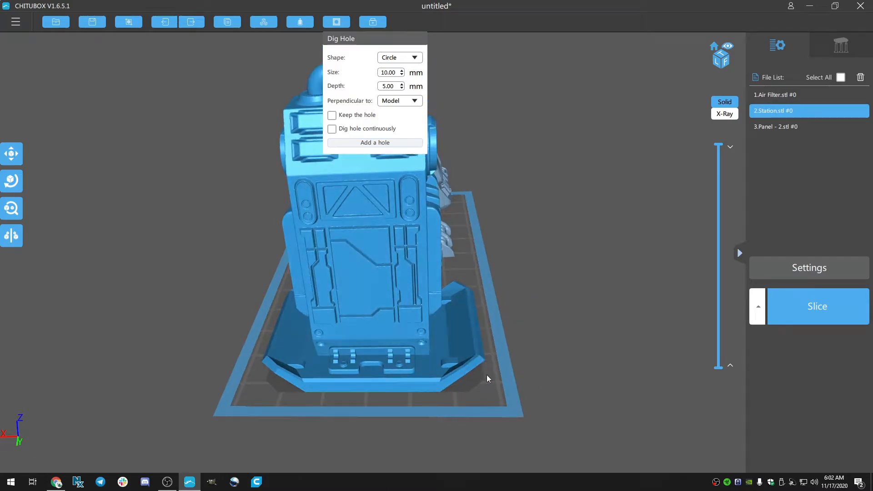
{"action": "left_click_drag", "start_coordinate": [486, 374], "coordinate": [451, 216]}
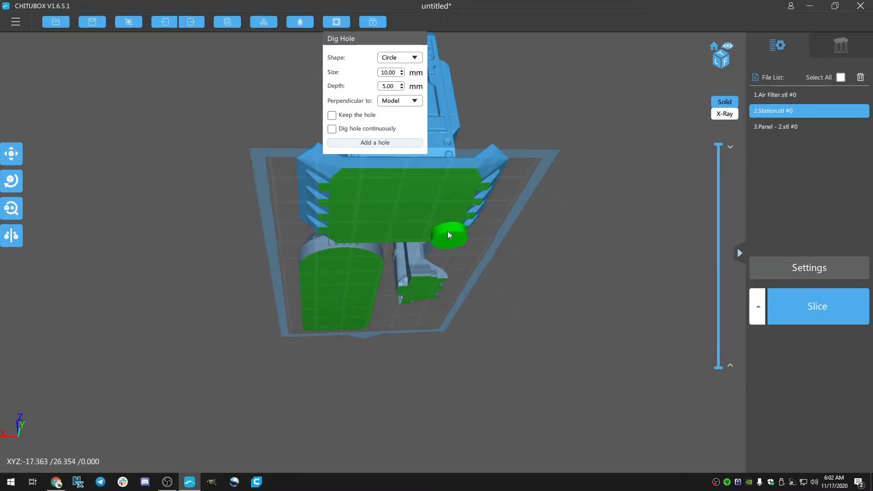
{"action": "left_click_drag", "start_coordinate": [499, 260], "coordinate": [561, 253]}
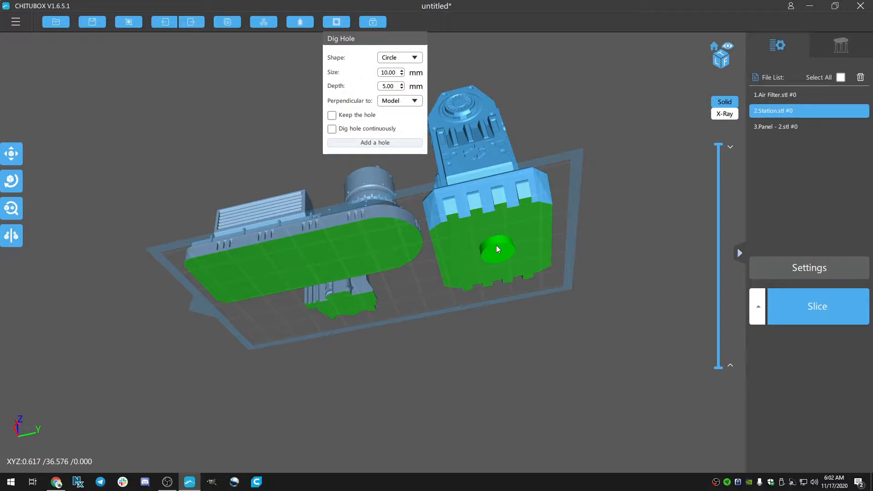
{"action": "left_click", "coordinate": [496, 245]}
{"action": "left_click_drag", "start_coordinate": [509, 260], "coordinate": [469, 273]}
Step: Try to dig a second 10 mm hole beside the first one on the Station's underside
{"action": "left_click", "coordinate": [337, 22]}
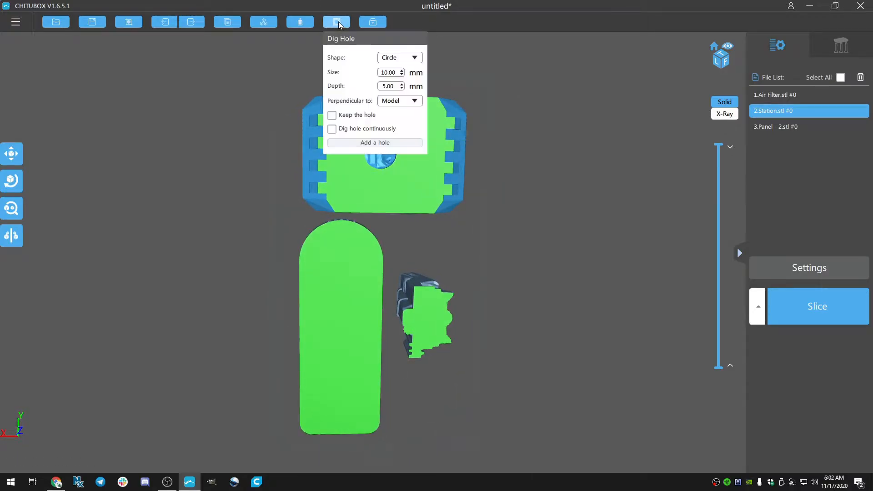
{"action": "left_click", "coordinate": [363, 144]}
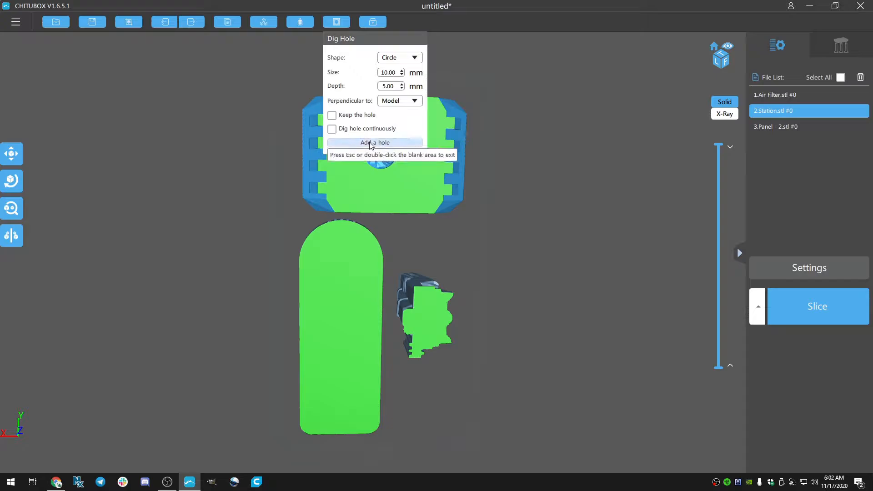
{"action": "left_click", "coordinate": [407, 169]}
{"action": "left_click", "coordinate": [337, 22]}
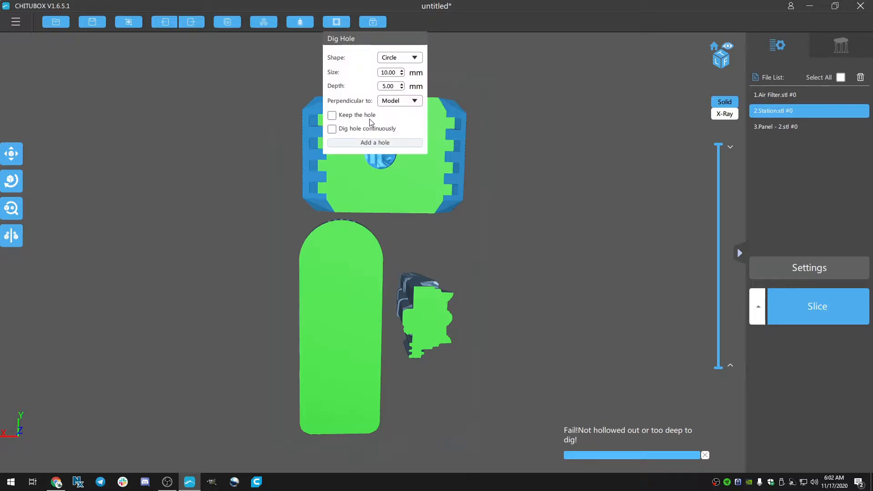
{"action": "left_click", "coordinate": [367, 143]}
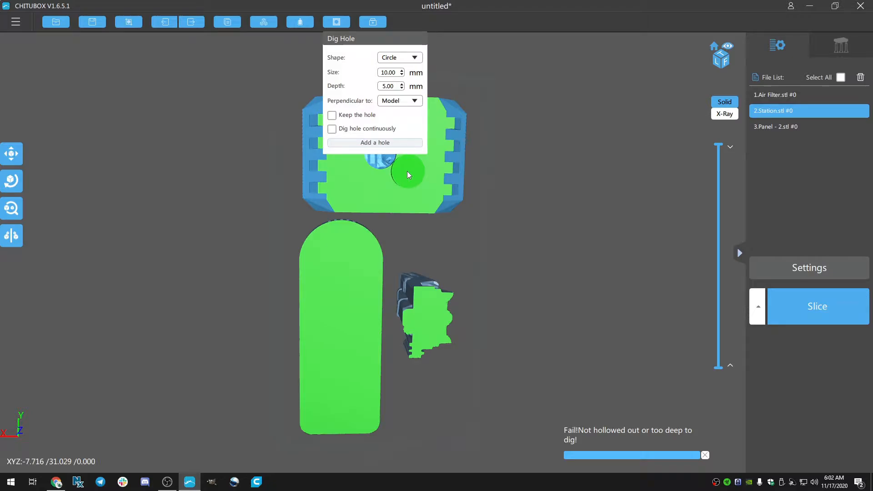
{"action": "key", "text": "Escape"}
Step: Cut the layer view down to the Station's base and dig a 10 mm hole through the inner cavity floor
{"action": "right_click_drag", "start_coordinate": [542, 162], "coordinate": [563, 213]}
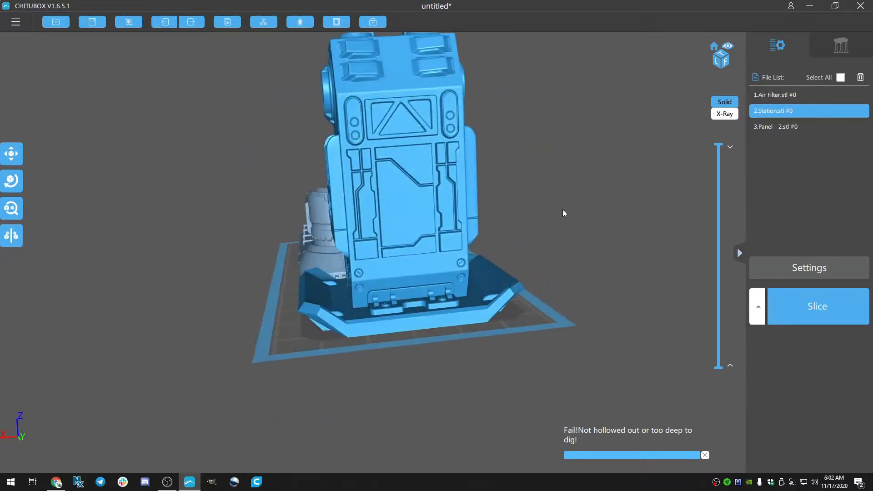
{"action": "left_click_drag", "start_coordinate": [719, 146], "coordinate": [698, 365]}
{"action": "right_click_drag", "start_coordinate": [588, 227], "coordinate": [581, 146]}
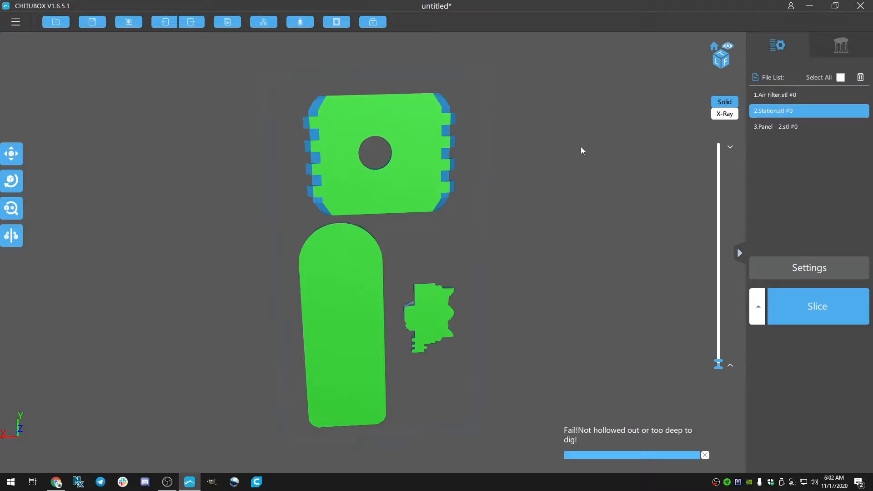
{"action": "left_click", "coordinate": [339, 22]}
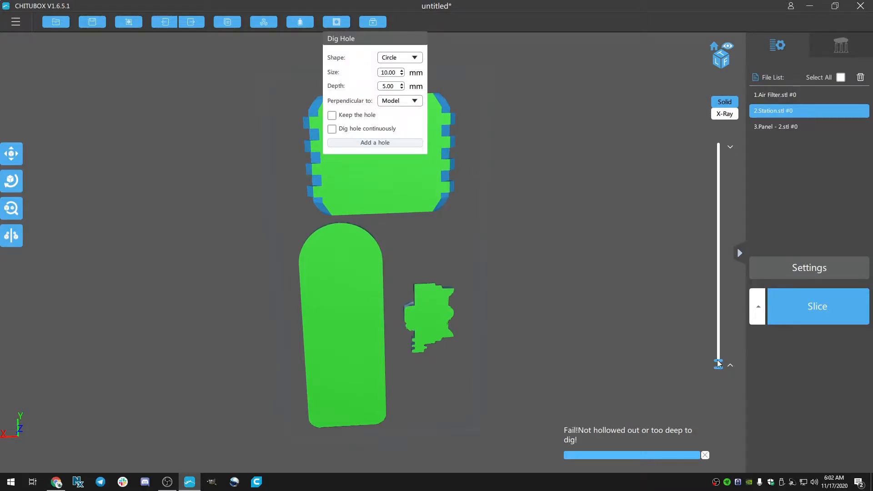
{"action": "right_click_drag", "start_coordinate": [580, 184], "coordinate": [576, 287]}
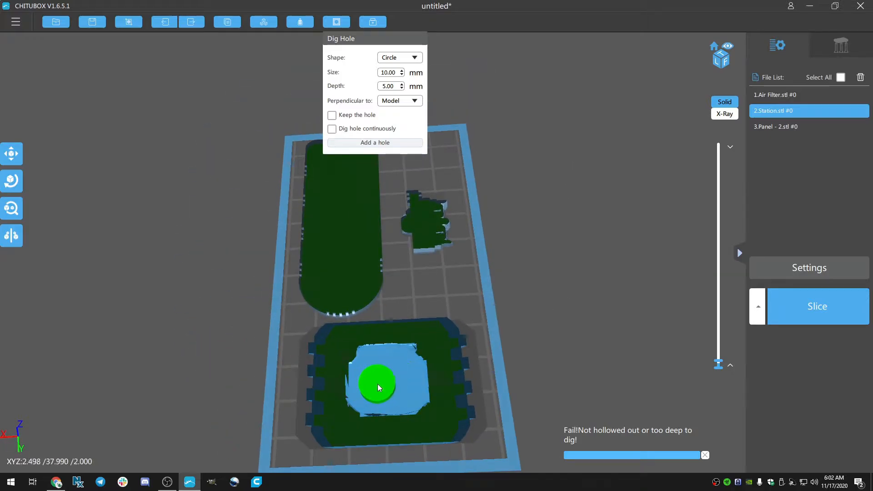
{"action": "left_click", "coordinate": [369, 383]}
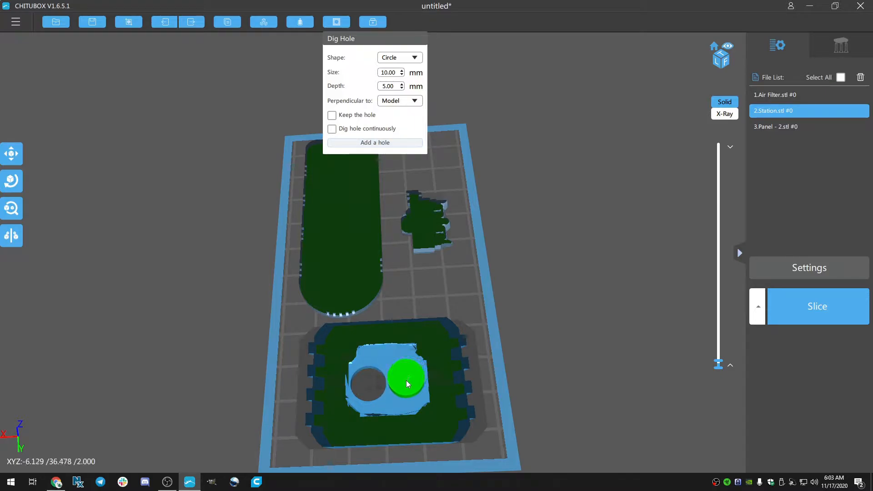
Step: Try to dig another 10 mm hole in the Station's cavity floor, beside the existing one
{"action": "left_click", "coordinate": [408, 381]}
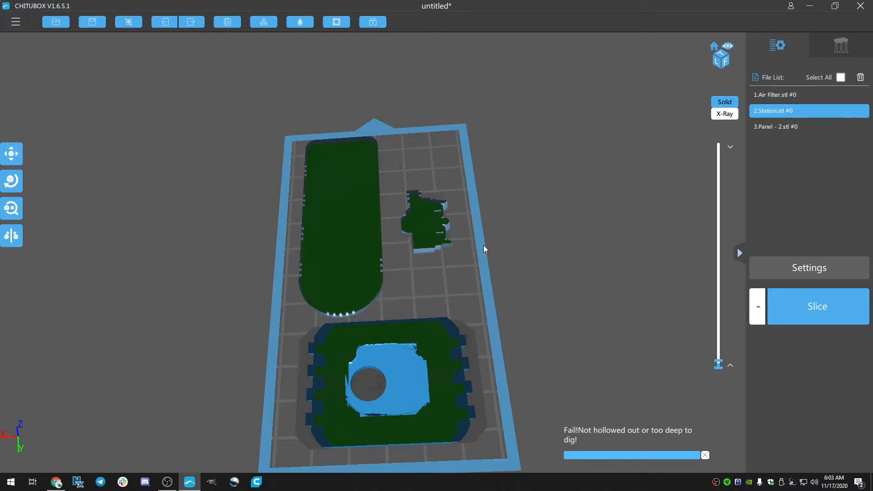
{"action": "left_click", "coordinate": [336, 22]}
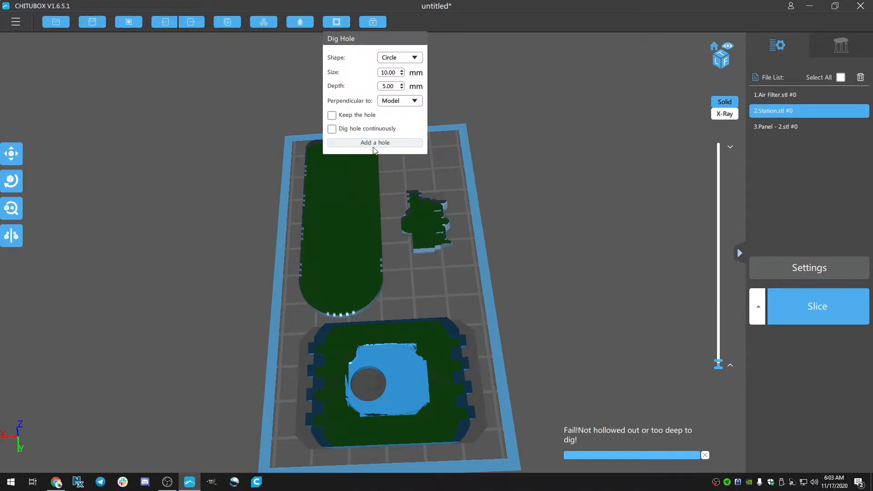
{"action": "left_click", "coordinate": [408, 383]}
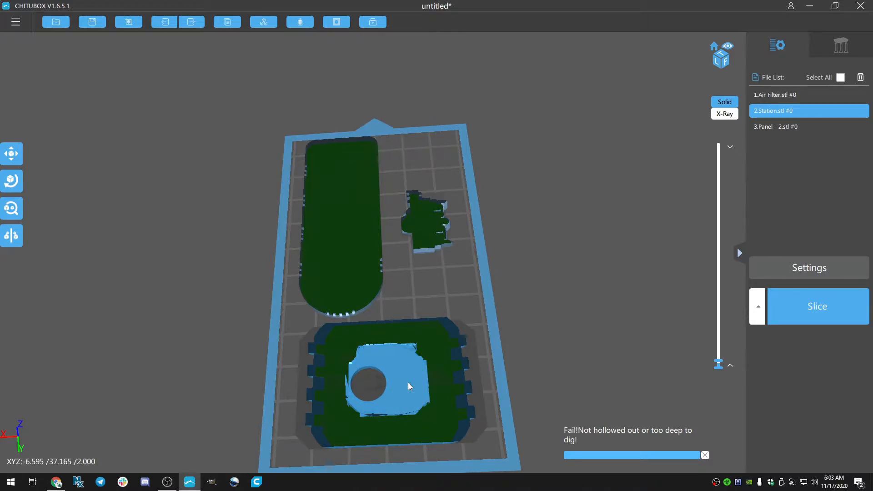
Step: Raise the layer cut to about 6 mm and examine the Station's cavity walls, floor and hole up close
{"action": "left_click_drag", "start_coordinate": [714, 361], "coordinate": [718, 350]}
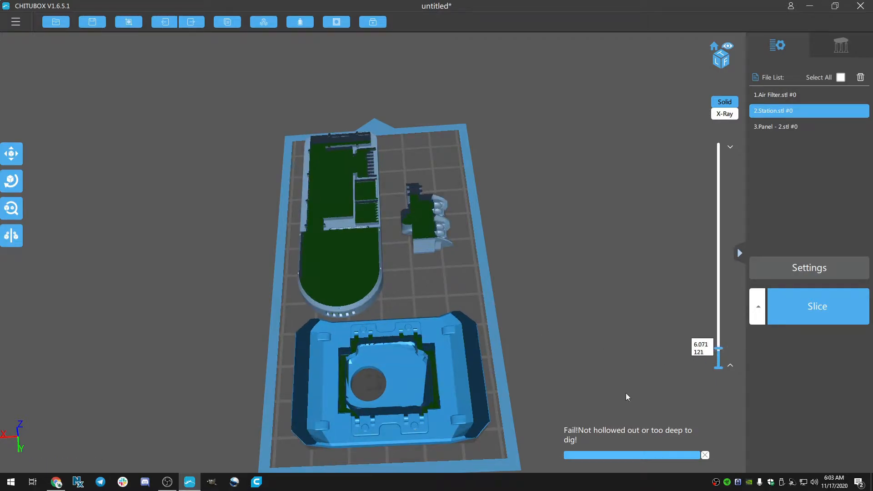
{"action": "right_click_drag", "start_coordinate": [626, 393], "coordinate": [675, 365]}
{"action": "scroll", "coordinate": [600, 310], "scroll_direction": "up", "scroll_amount": 3}
{"action": "scroll", "coordinate": [557, 171], "scroll_direction": "up", "scroll_amount": 4}
{"action": "right_click_drag", "start_coordinate": [558, 172], "coordinate": [411, 159]}
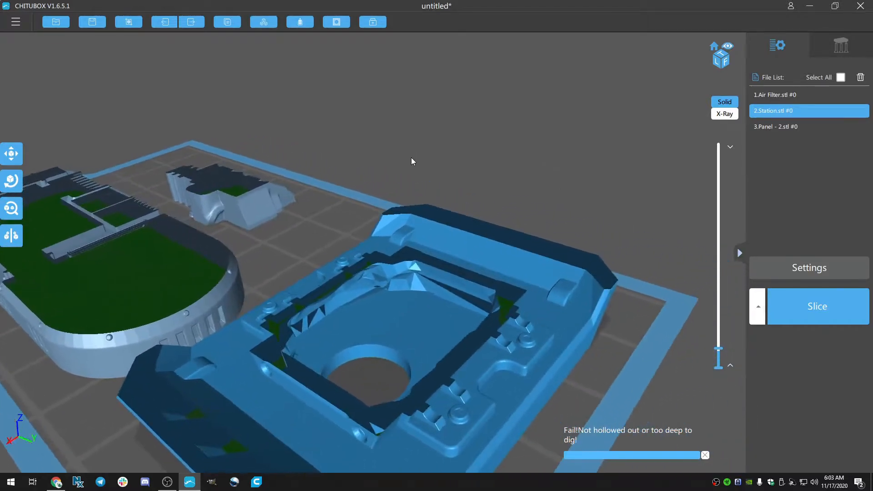
{"action": "left_click", "coordinate": [337, 22]}
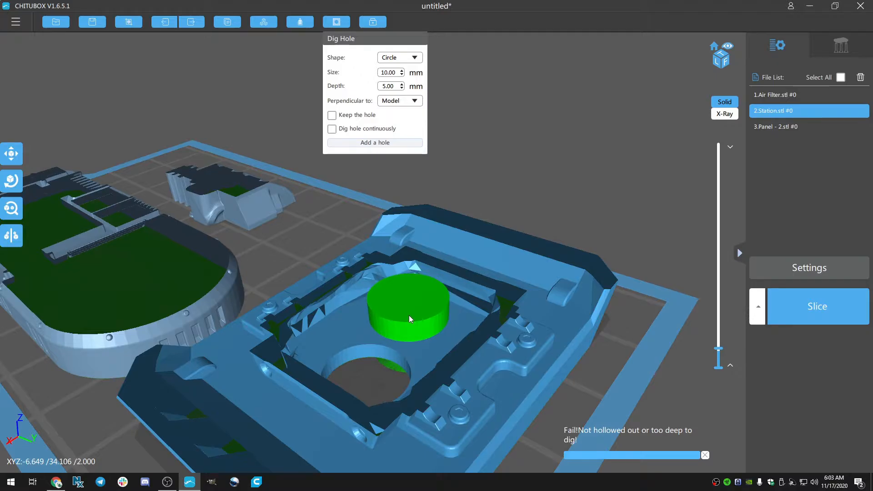
{"action": "key", "text": "Escape"}
{"action": "right_click_drag", "start_coordinate": [408, 316], "coordinate": [527, 170]}
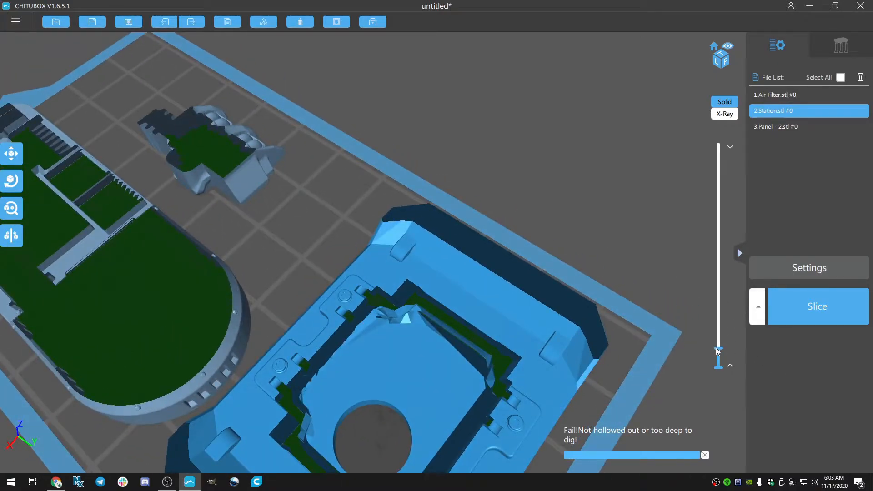
Step: Raise the layer cut to about 8.2 mm and try to dig a 10 mm wide, 5 mm deep hole beside the existing one
{"action": "left_click_drag", "start_coordinate": [715, 347], "coordinate": [722, 342]}
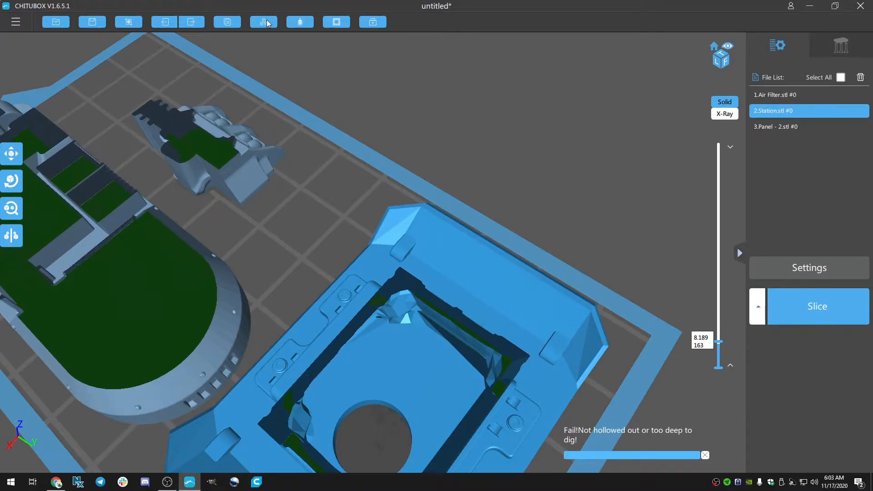
{"action": "left_click", "coordinate": [337, 21]}
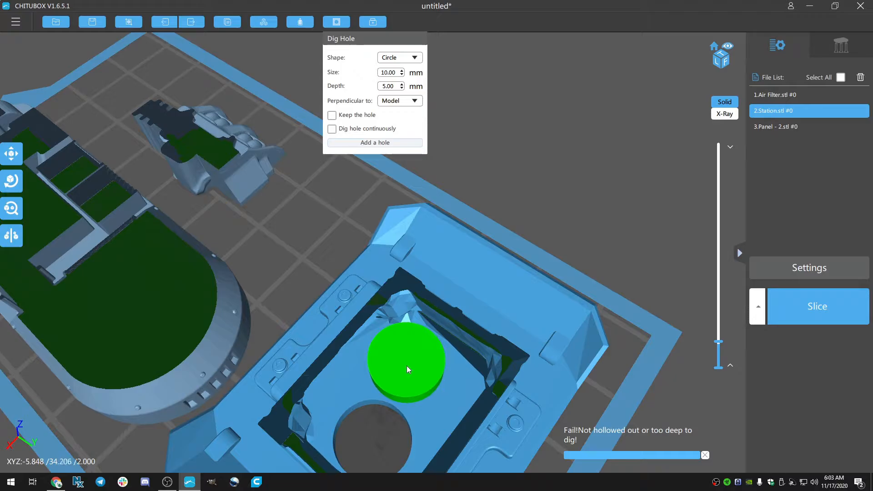
{"action": "left_click", "coordinate": [407, 367]}
Step: Try to dig the second 10 mm hole in the Station's cavity floor with the depth set to 3 mm
{"action": "left_click", "coordinate": [338, 24]}
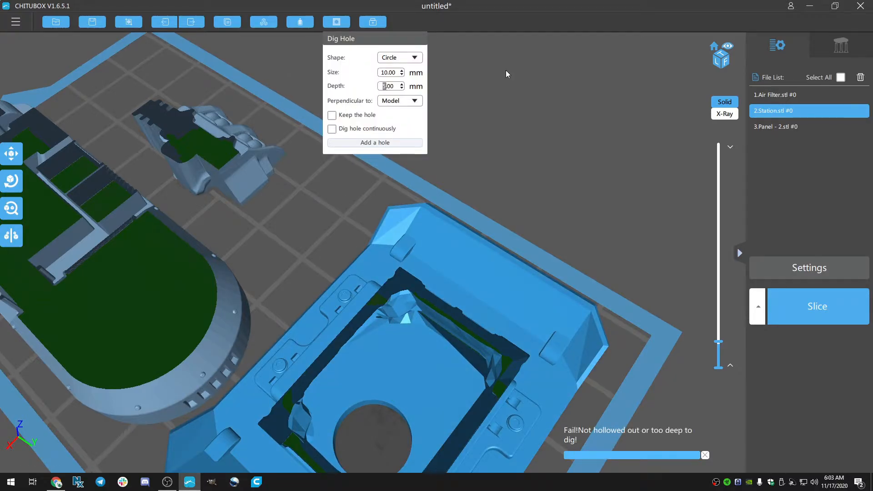
{"action": "type", "text": "4"}
{"action": "left_click", "coordinate": [389, 143]}
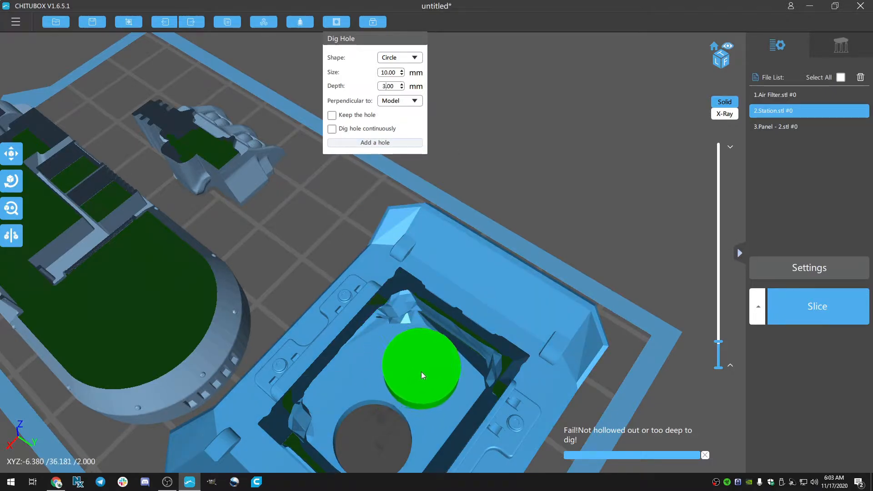
{"action": "left_click", "coordinate": [423, 378]}
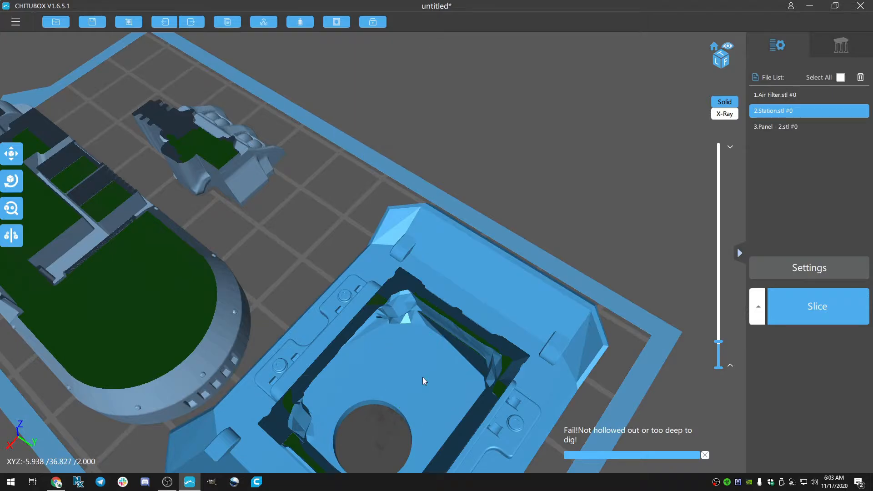
Step: Set the hole size to 8 mm and try to dig it 3 mm deep beside the existing hole
{"action": "left_click", "coordinate": [348, 22]}
{"action": "double_click", "coordinate": [384, 73]}
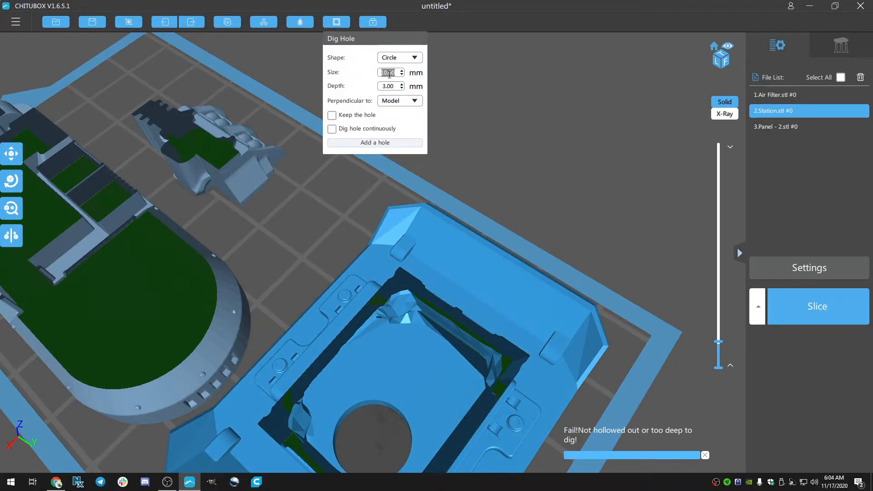
{"action": "type", "text": "8"}
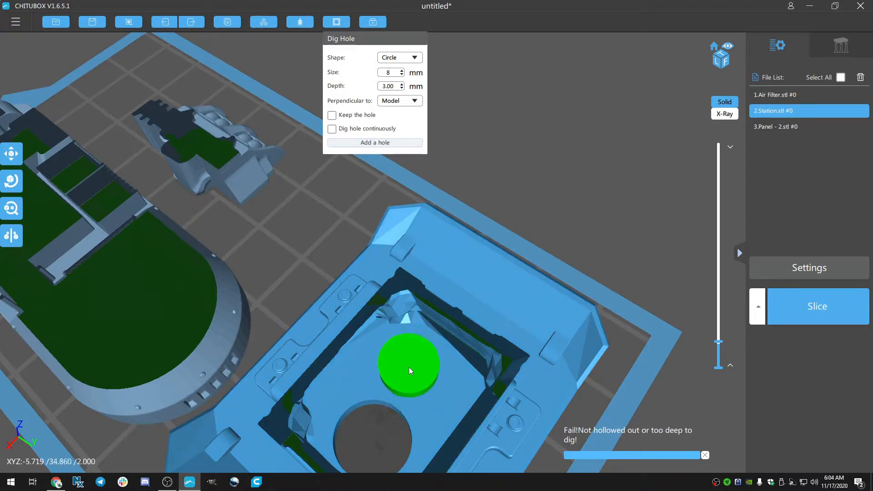
{"action": "left_click", "coordinate": [411, 365]}
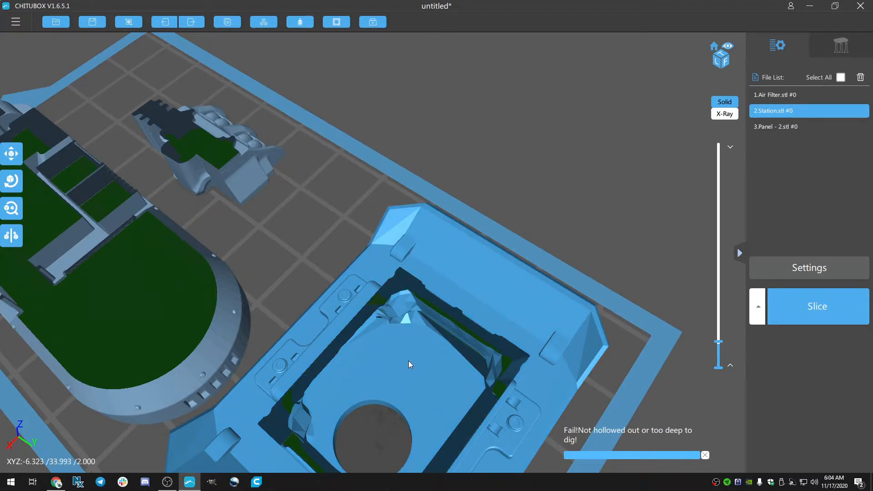
Step: Set the hole size to 7 mm and try to dig it 3 mm deep in the free part of the cavity floor
{"action": "right_click_drag", "start_coordinate": [516, 236], "coordinate": [518, 214]}
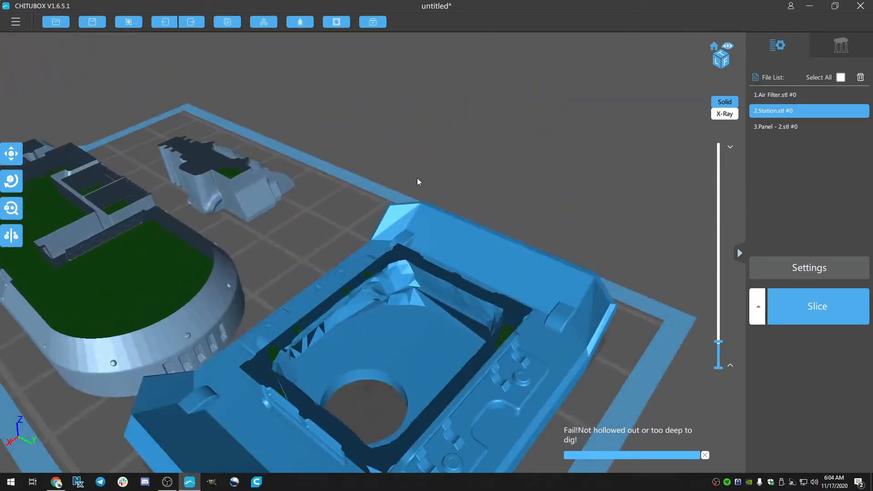
{"action": "left_click", "coordinate": [348, 20]}
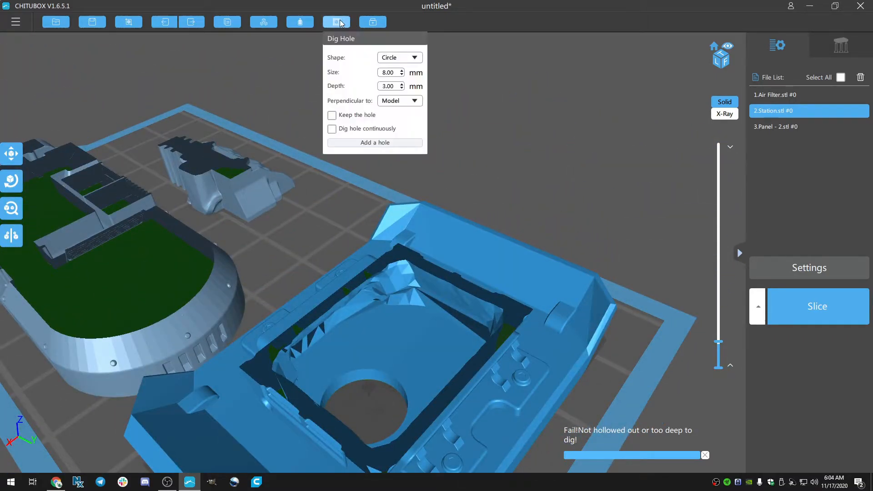
{"action": "left_click", "coordinate": [308, 22]}
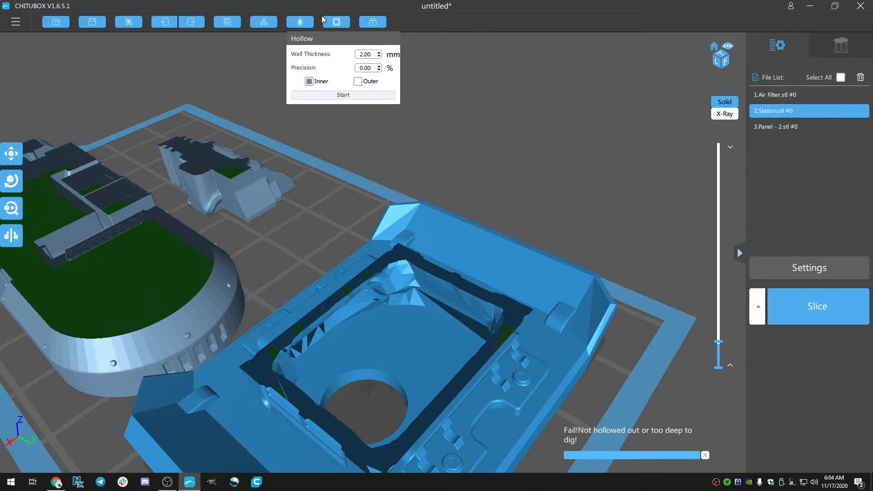
{"action": "left_click", "coordinate": [333, 21]}
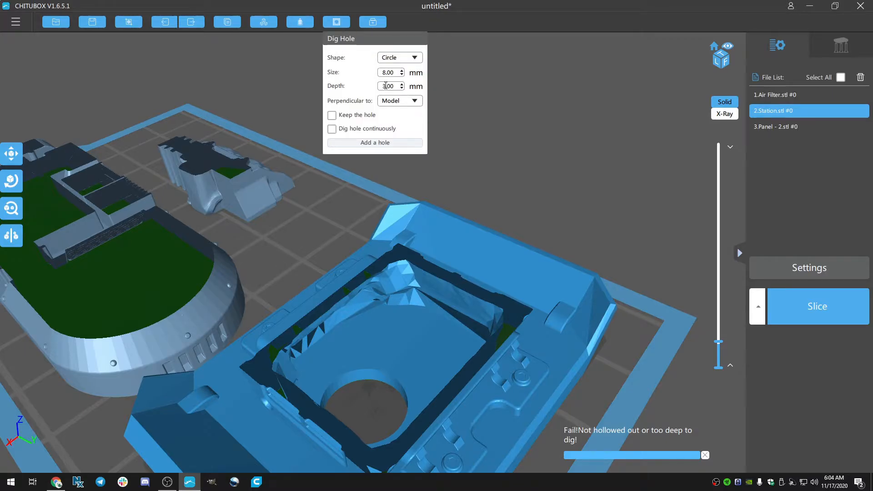
{"action": "double_click", "coordinate": [387, 71]}
{"action": "type", "text": "7"}
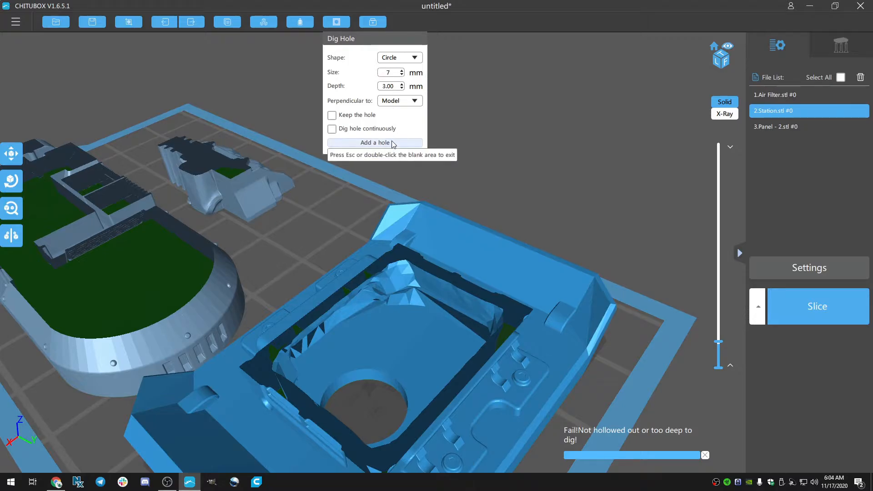
{"action": "left_click", "coordinate": [413, 348]}
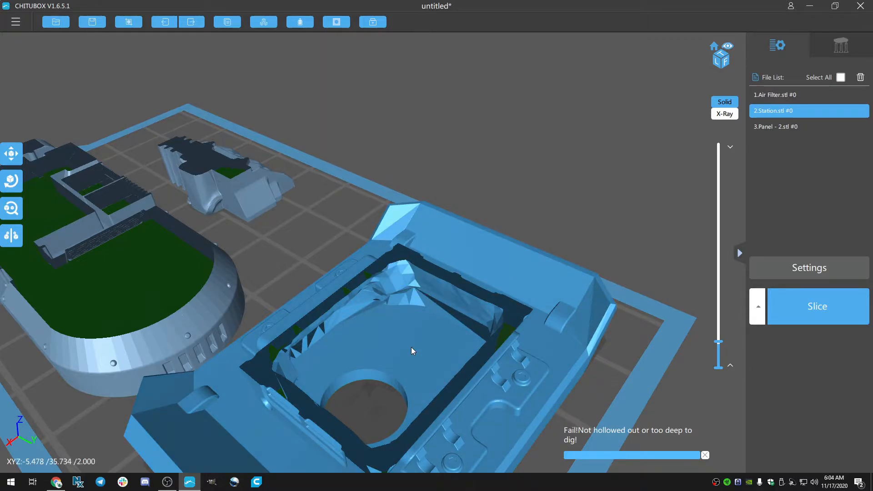
Step: Set the hole depth to 5 mm and try to dig the 7 mm hole in the cavity floor again
{"action": "left_click", "coordinate": [337, 22]}
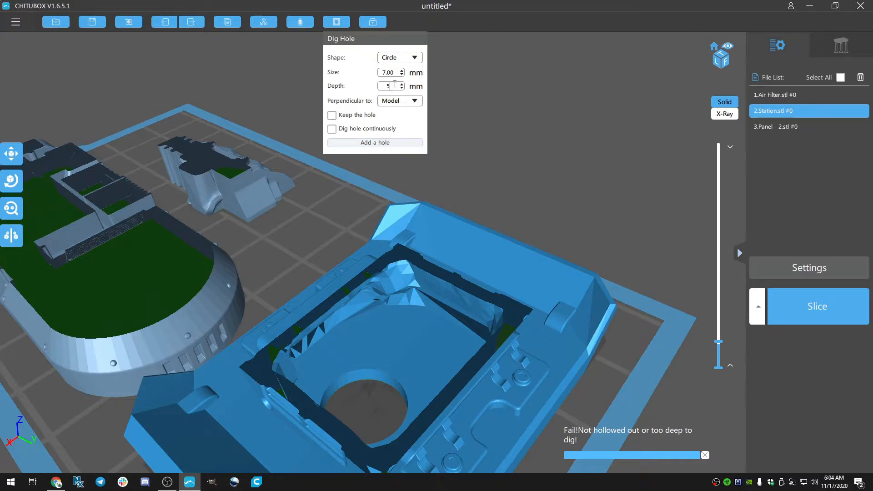
{"action": "left_click", "coordinate": [386, 142]}
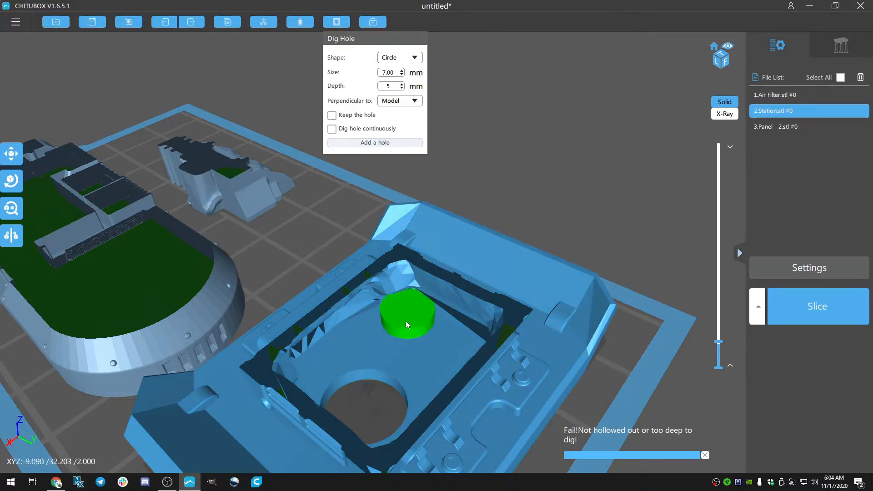
{"action": "left_click", "coordinate": [398, 342]}
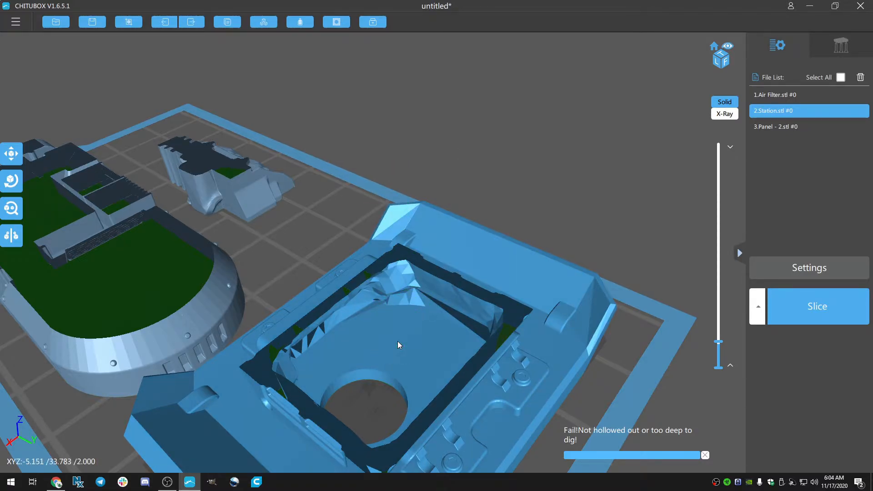
Step: Lower the layer cut, enable continuous hole digging and try to dig a 7 mm wide, 5 mm deep hole beside the existing one
{"action": "right_click_drag", "start_coordinate": [527, 192], "coordinate": [525, 185]}
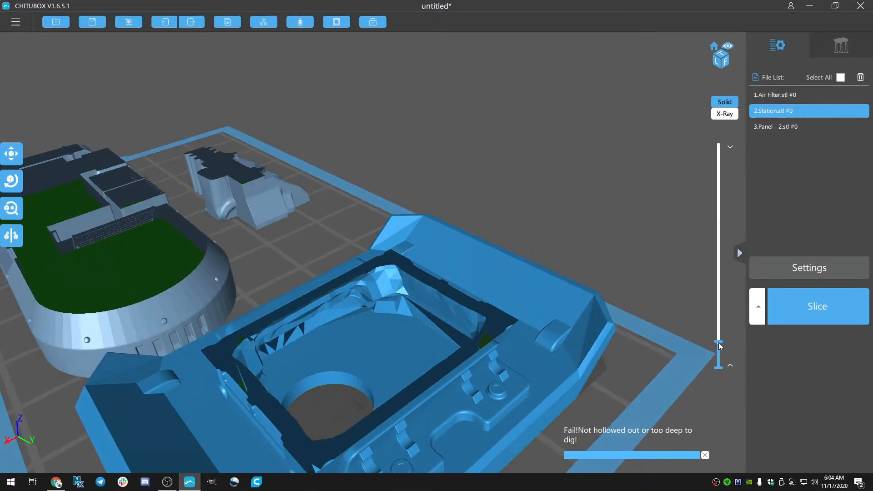
{"action": "mouse_move", "coordinate": [719, 346]}
{"action": "left_mouse_down"}
{"action": "mouse_move", "coordinate": [719, 287]}
{"action": "mouse_move", "coordinate": [719, 335]}
{"action": "mouse_move", "coordinate": [732, 350]}
{"action": "left_mouse_up"}
{"action": "right_click_drag", "start_coordinate": [654, 224], "coordinate": [546, 114]}
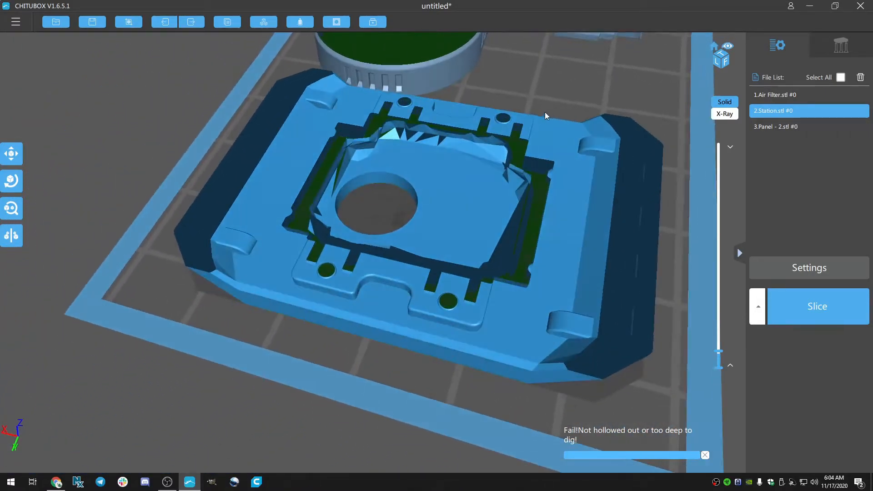
{"action": "left_click", "coordinate": [337, 22]}
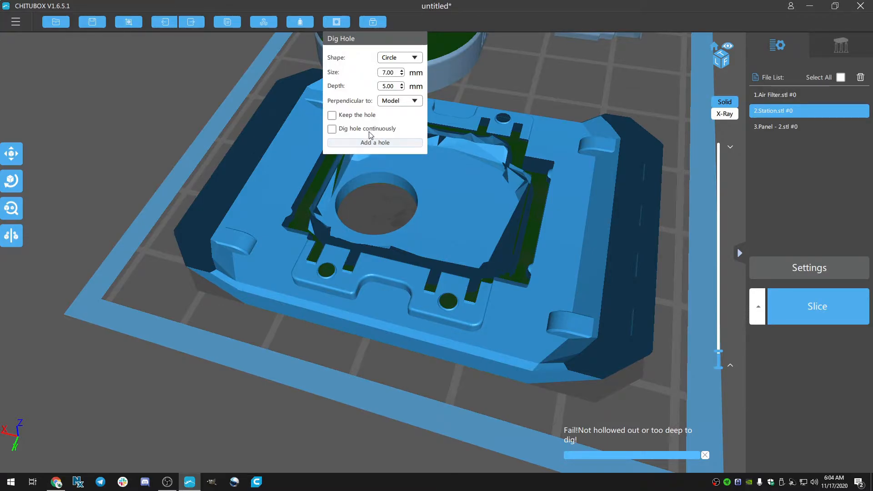
{"action": "left_click", "coordinate": [333, 129]}
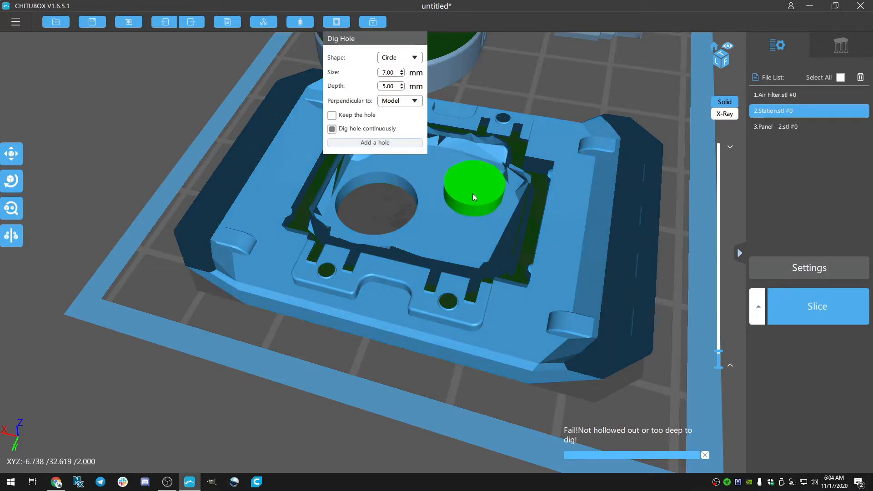
{"action": "left_click", "coordinate": [459, 192]}
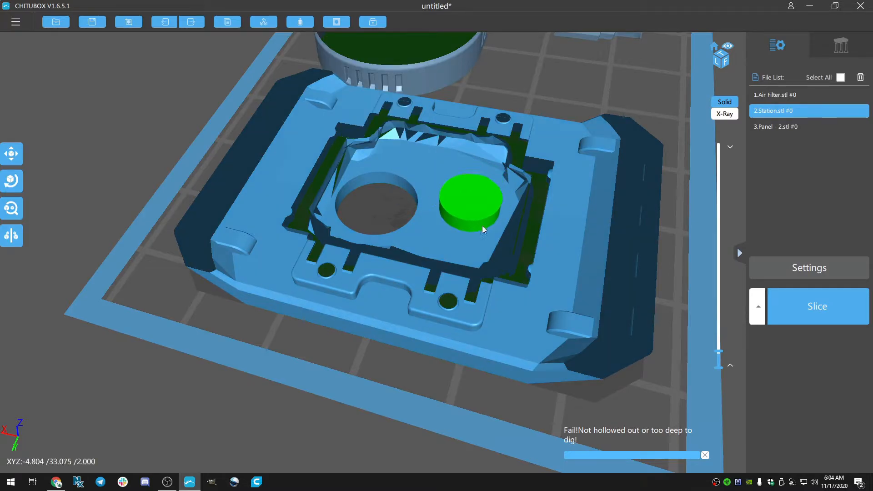
{"action": "left_click", "coordinate": [337, 22]}
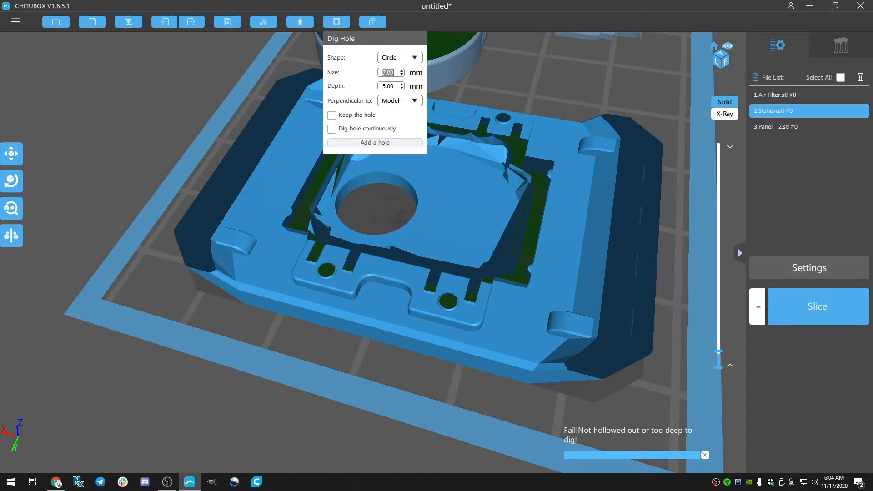
{"action": "left_click", "coordinate": [406, 59]}
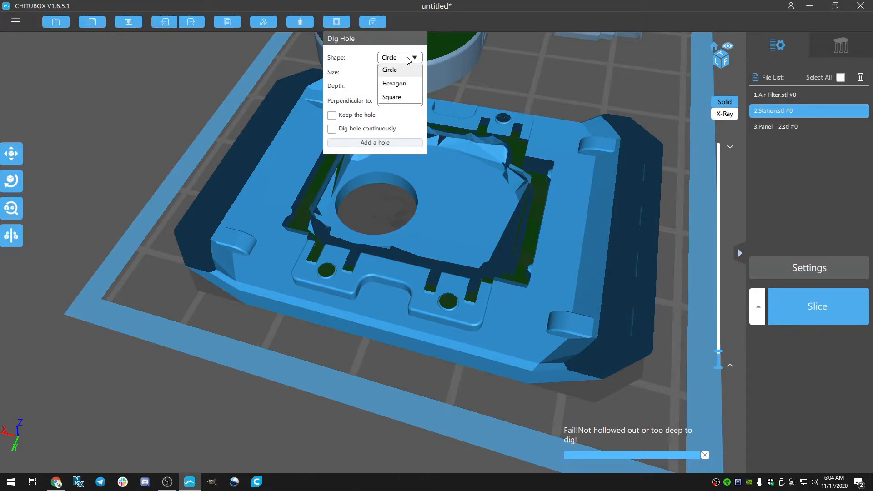
{"action": "left_click", "coordinate": [404, 70]}
{"action": "left_click_drag", "start_coordinate": [392, 75], "coordinate": [386, 72]}
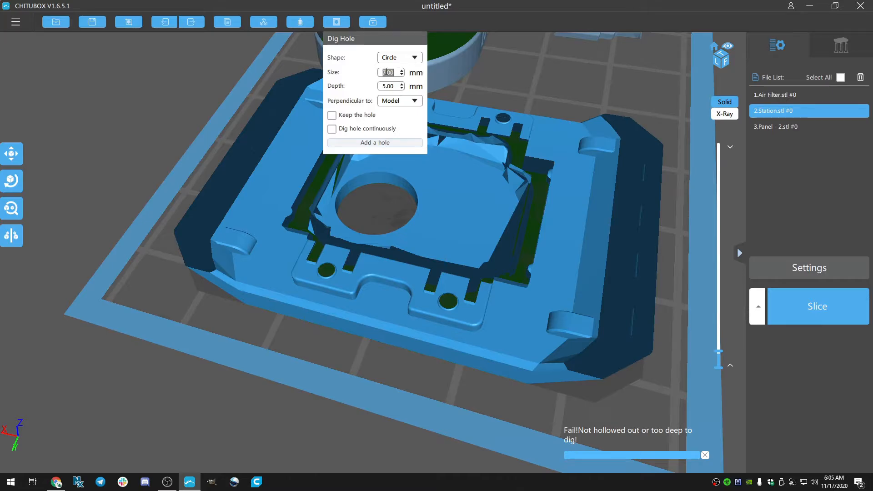
{"action": "left_click", "coordinate": [407, 144]}
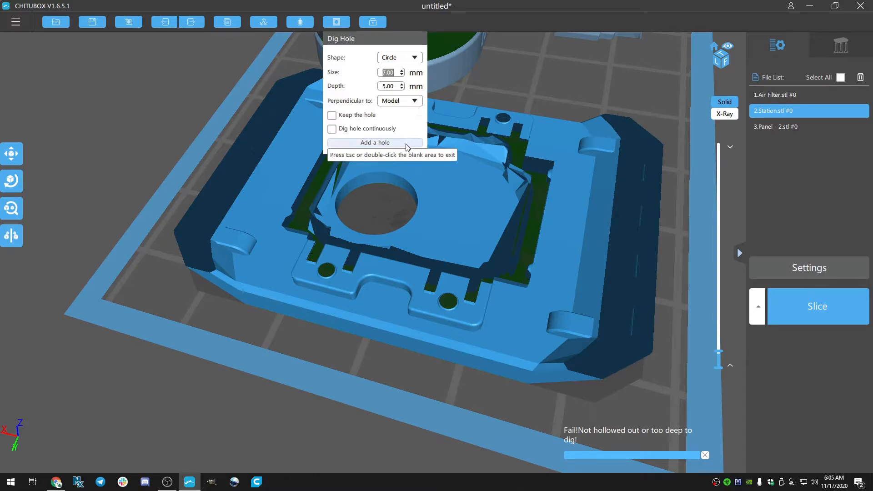
{"action": "double_click", "coordinate": [495, 90]}
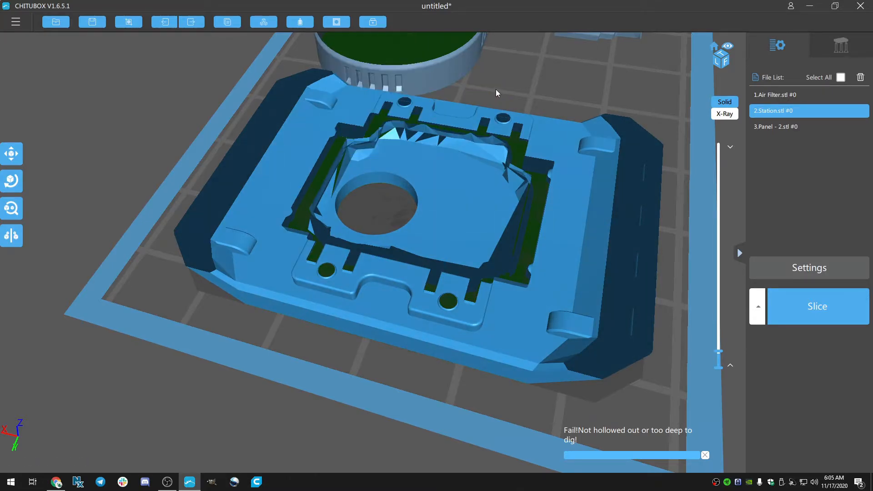
Step: Undo the existing hole and dig a 12 mm wide, 5 mm deep circular hole in the middle of the Station's cavity floor
{"action": "key", "text": "ctrl+z"}
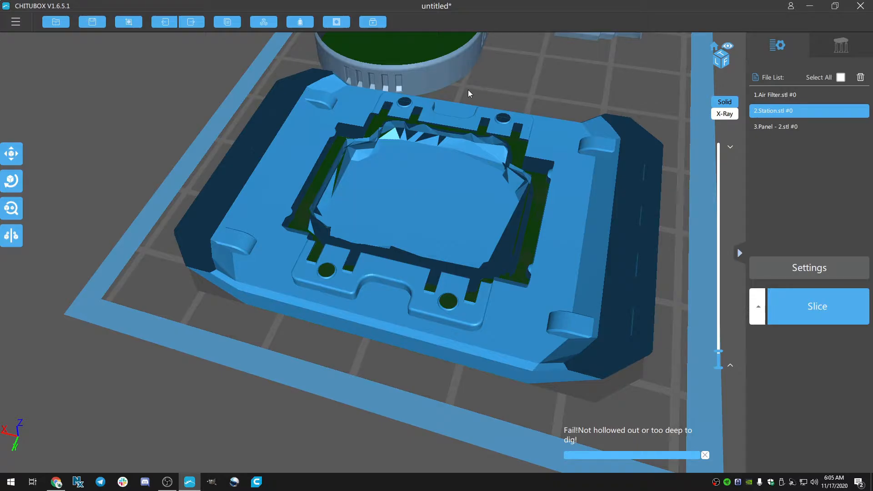
{"action": "left_click", "coordinate": [335, 23]}
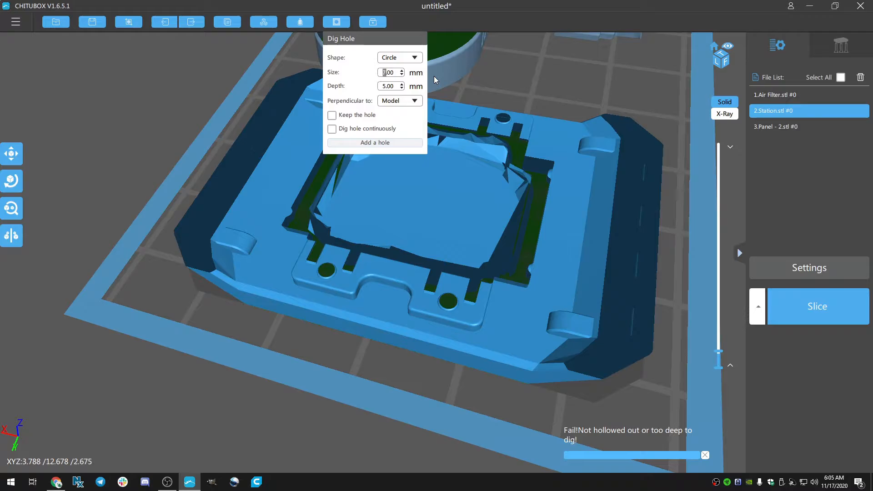
{"action": "type", "text": "12"}
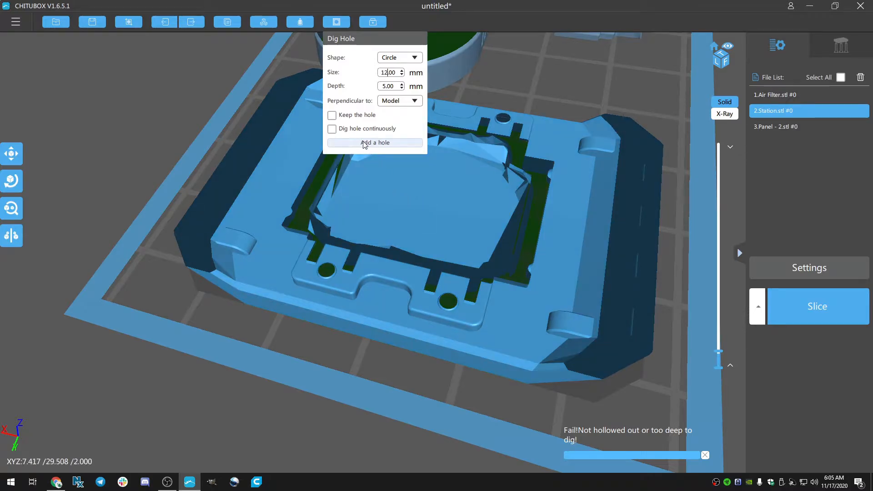
{"action": "left_click", "coordinate": [364, 143]}
{"action": "left_click", "coordinate": [418, 206]}
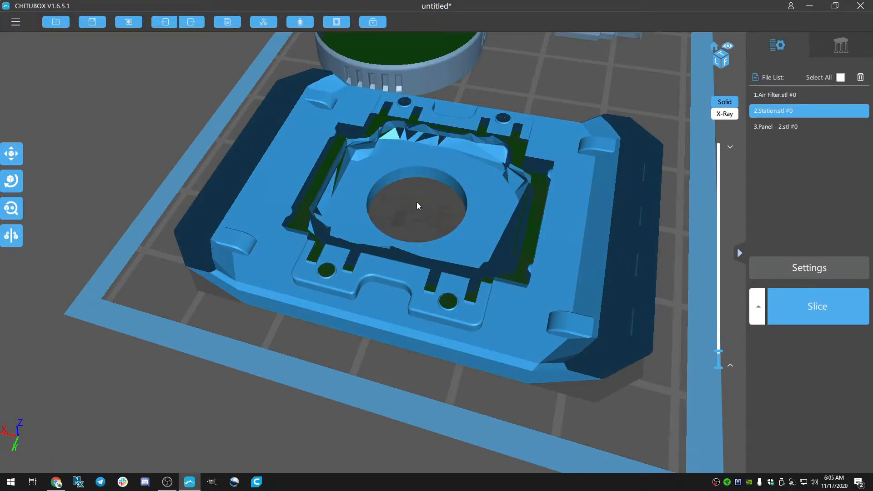
Step: Examine the Station's new hole and the other two models in cross-section, and restore the layer view to full height
{"action": "right_click_drag", "start_coordinate": [598, 394], "coordinate": [461, 261]}
{"action": "middle_click_drag", "start_coordinate": [437, 282], "coordinate": [387, 332]}
{"action": "scroll", "coordinate": [503, 281], "scroll_direction": "up", "scroll_amount": 4}
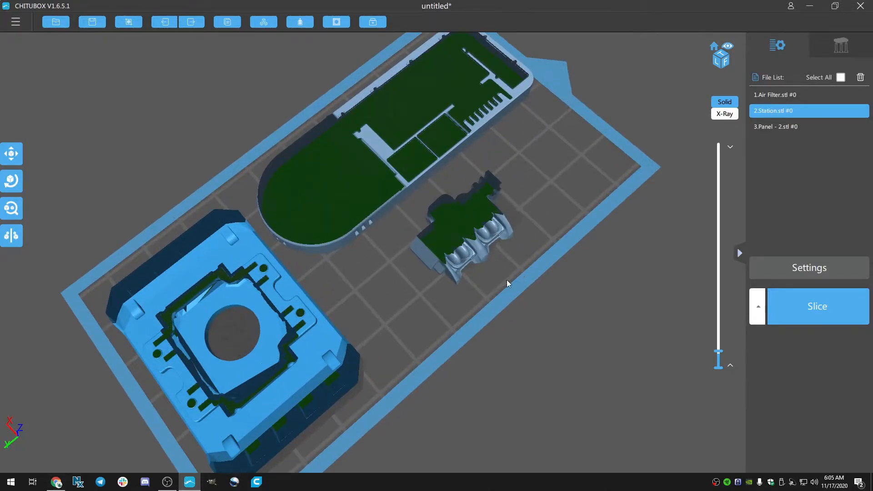
{"action": "right_click_drag", "start_coordinate": [506, 281], "coordinate": [496, 275]}
{"action": "scroll", "coordinate": [584, 239], "scroll_direction": "up", "scroll_amount": 5}
{"action": "right_click_drag", "start_coordinate": [634, 191], "coordinate": [588, 209]}
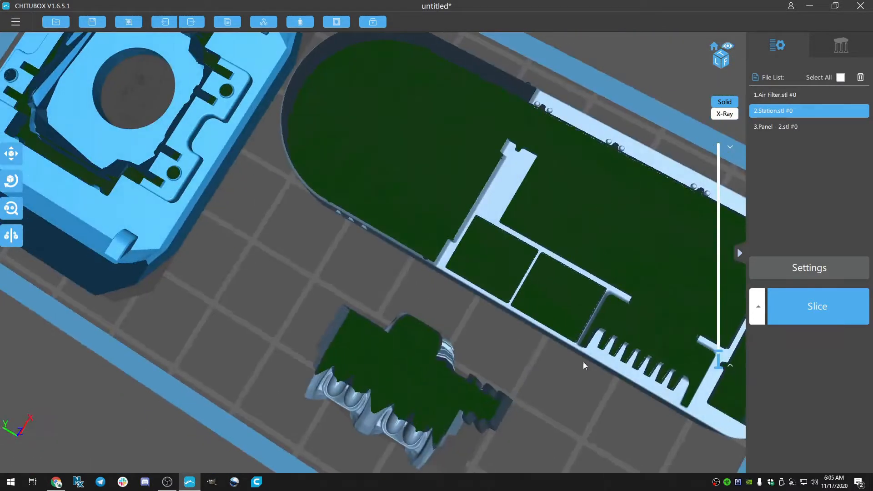
{"action": "right_click_drag", "start_coordinate": [569, 408], "coordinate": [604, 357]}
{"action": "scroll", "coordinate": [587, 307], "scroll_direction": "down", "scroll_amount": 4}
{"action": "right_click_drag", "start_coordinate": [590, 241], "coordinate": [586, 282]}
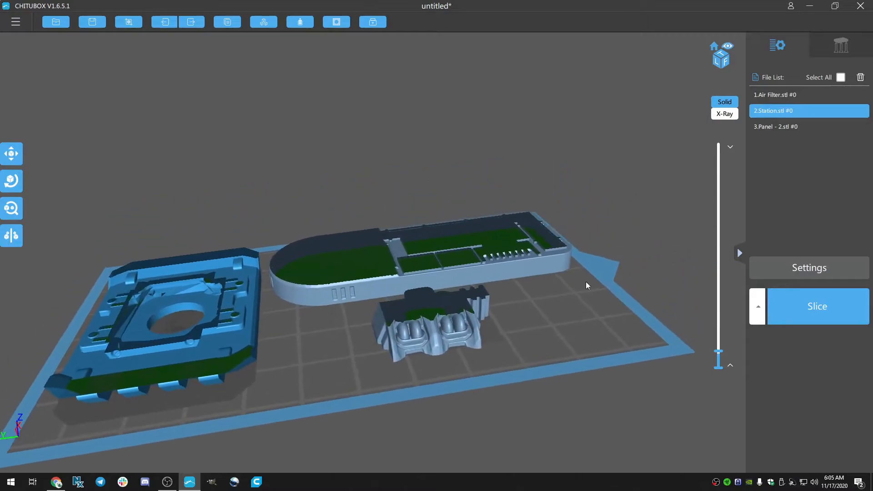
{"action": "left_click_drag", "start_coordinate": [720, 356], "coordinate": [727, 116]}
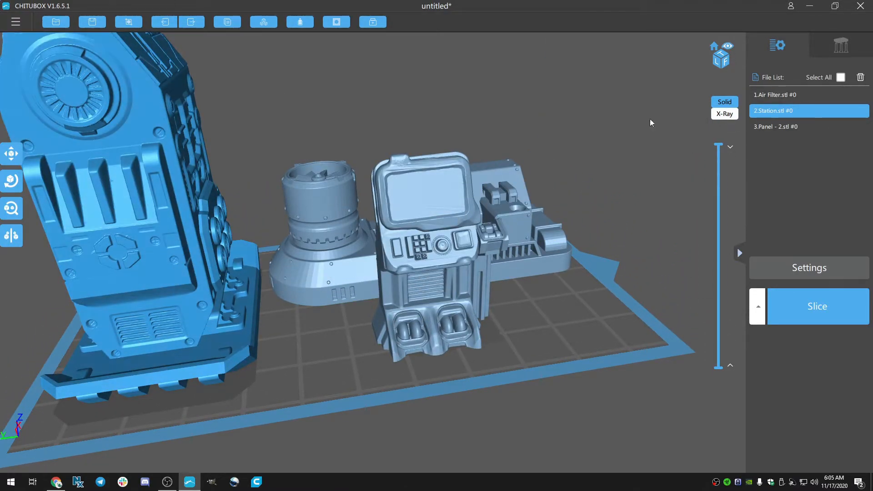
Step: Hollow the Air Filter model inward with a 2 mm wall thickness and 0% precision
{"action": "left_click", "coordinate": [803, 94]}
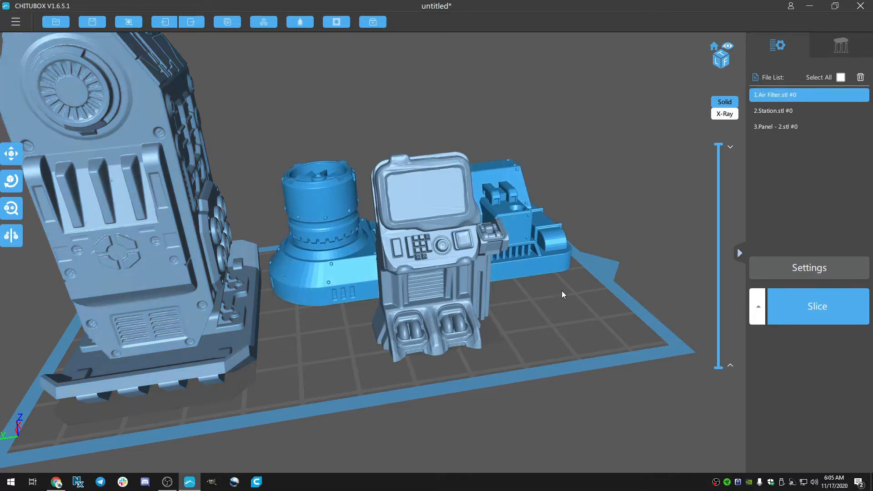
{"action": "right_click_drag", "start_coordinate": [561, 291], "coordinate": [529, 328]}
{"action": "scroll", "coordinate": [510, 309], "scroll_direction": "up", "scroll_amount": 3}
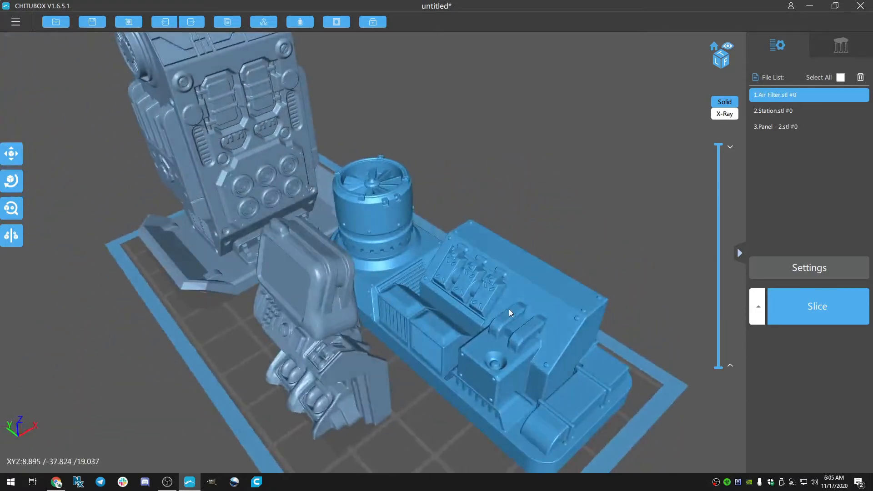
{"action": "left_click", "coordinate": [300, 22]}
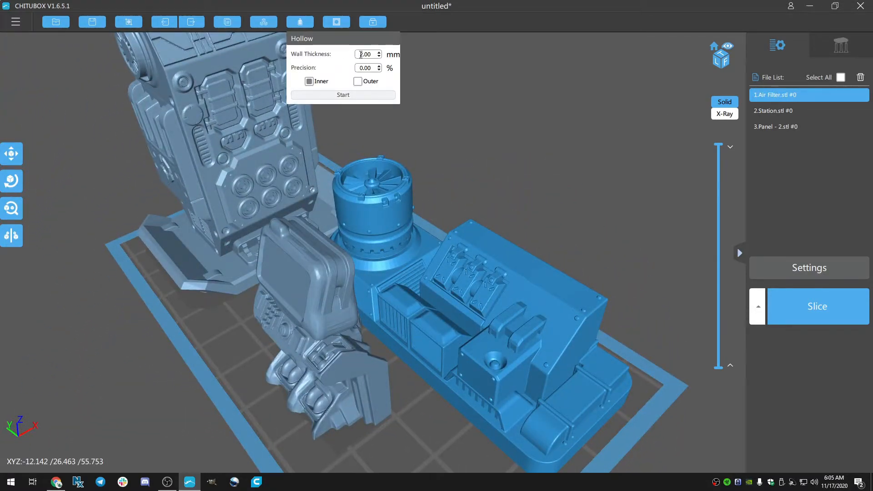
{"action": "left_click", "coordinate": [344, 95]}
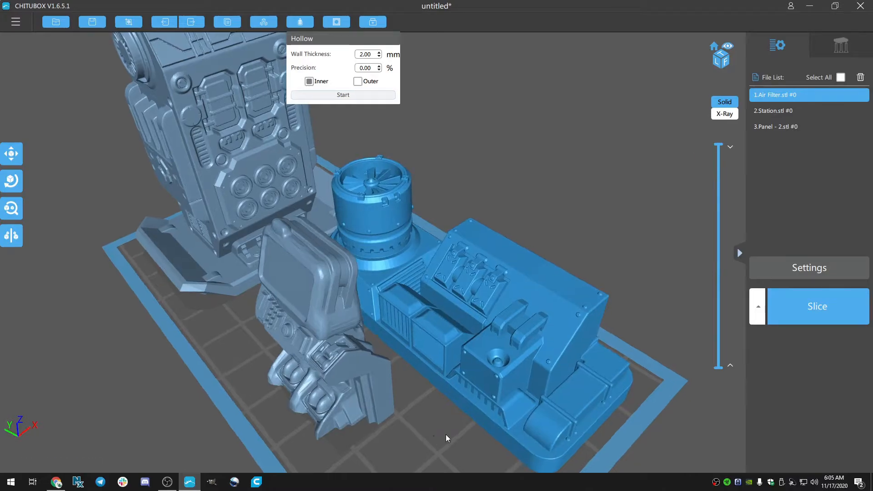
{"action": "mouse_move", "coordinate": [446, 434]}
{"action": "right_mouse_down"}
{"action": "mouse_move", "coordinate": [451, 400]}
{"action": "mouse_move", "coordinate": [446, 440]}
{"action": "right_mouse_up"}
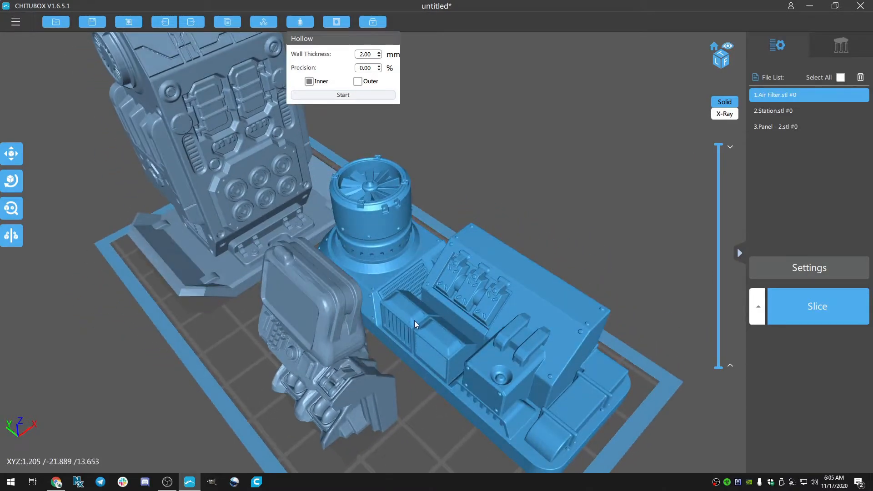
{"action": "right_click_drag", "start_coordinate": [419, 339], "coordinate": [416, 380]}
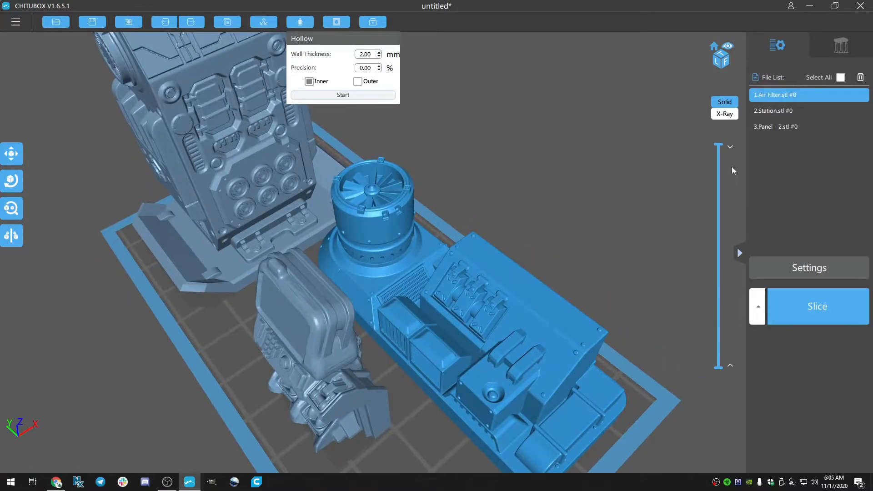
Step: Set the wall thickness to 2 mm, hollow the Air Filter again and inspect its cavity in cross-section
{"action": "left_click_drag", "start_coordinate": [719, 147], "coordinate": [635, 128]}
{"action": "double_click", "coordinate": [364, 54]}
{"action": "left_click", "coordinate": [331, 96]}
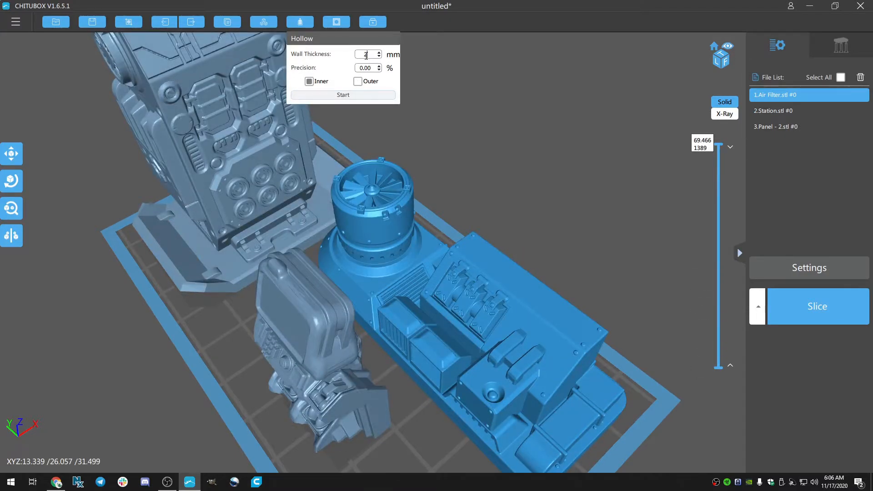
{"action": "left_click", "coordinate": [376, 95]}
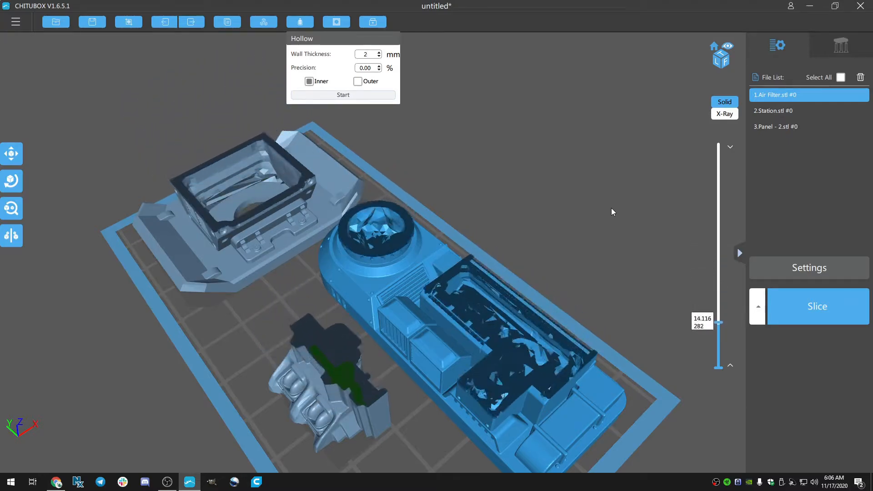
{"action": "scroll", "coordinate": [578, 235], "scroll_direction": "up", "scroll_amount": 1}
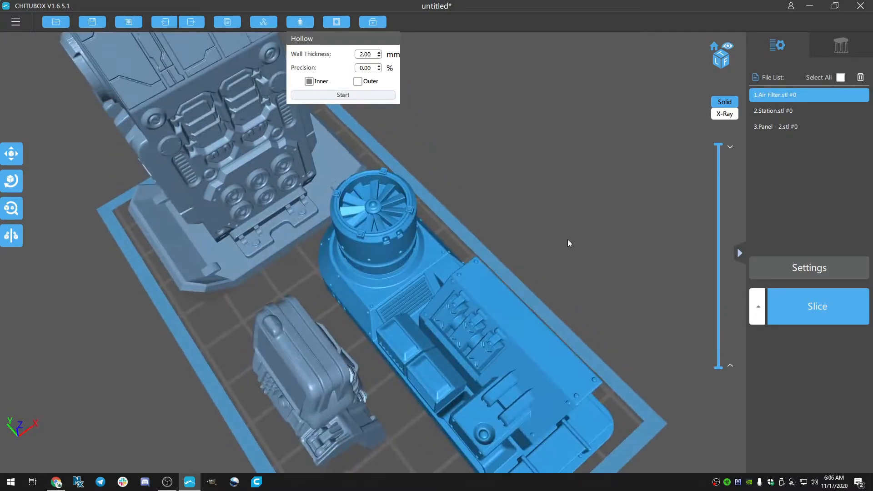
Step: Auto-repair the Air Filter and hollow it again with 2 mm inner walls, checking the cavity with a lowered layer cut
{"action": "right_click_drag", "start_coordinate": [560, 244], "coordinate": [584, 224]}
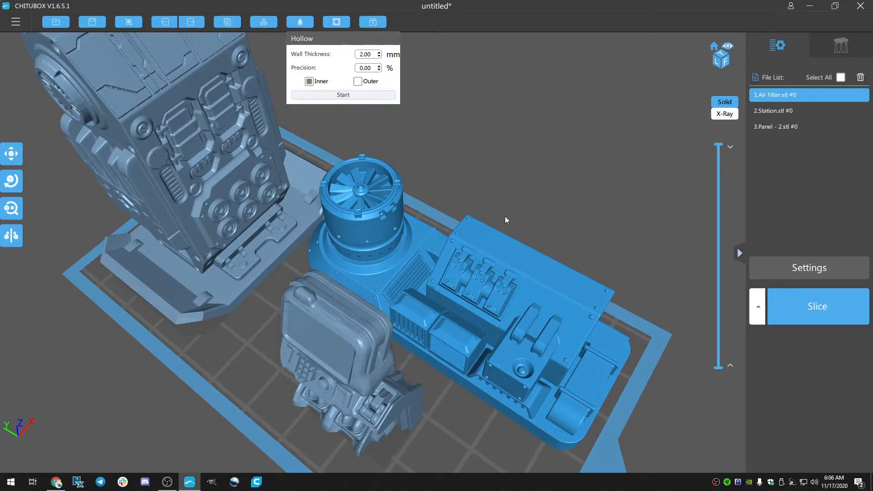
{"action": "left_click", "coordinate": [374, 22]}
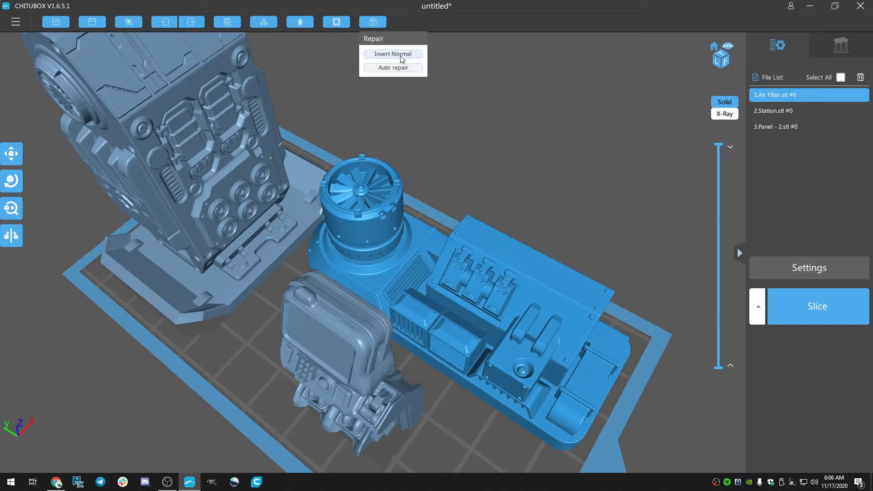
{"action": "left_click", "coordinate": [400, 69]}
{"action": "left_click", "coordinate": [301, 23]}
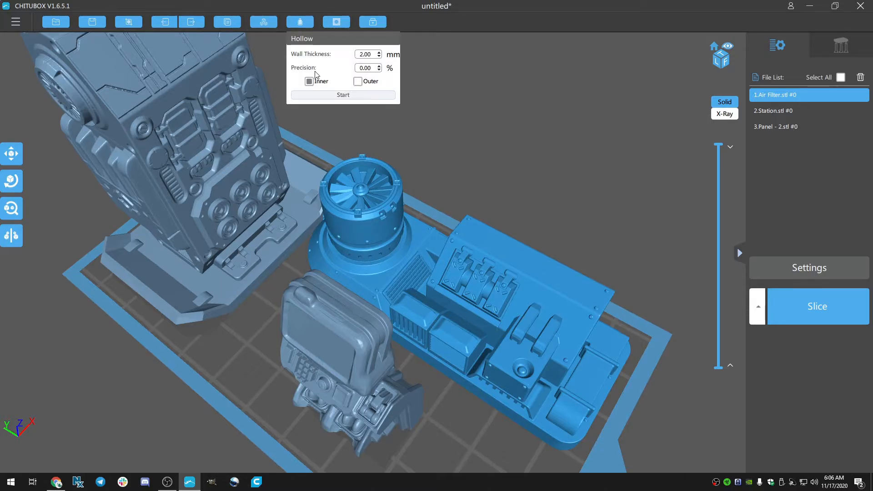
{"action": "left_click", "coordinate": [342, 96]}
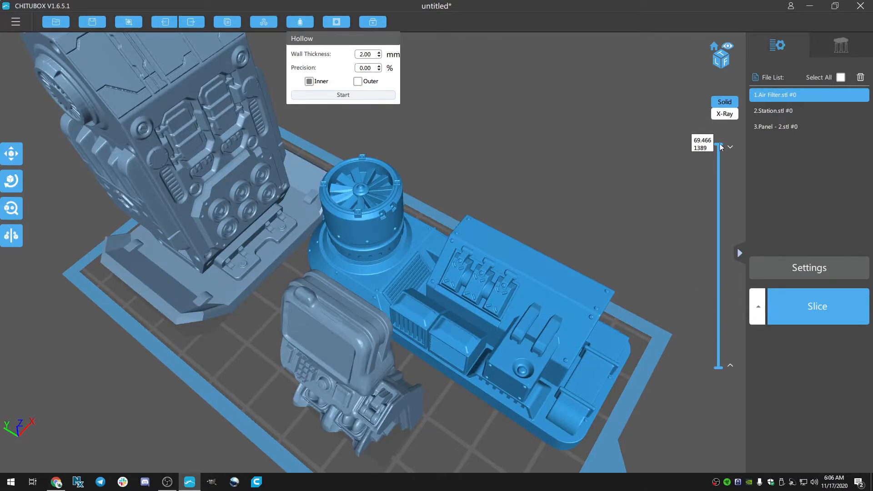
{"action": "left_click_drag", "start_coordinate": [721, 146], "coordinate": [713, 337]}
{"action": "right_click_drag", "start_coordinate": [626, 384], "coordinate": [623, 336]}
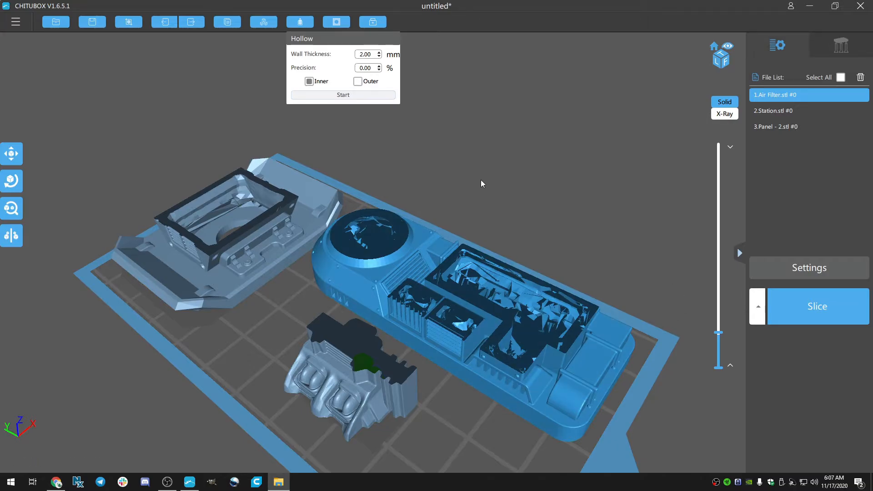
Step: Delete the hollowed Air Filter and replace it with a fresh copy of Air Filter.stl positioned on the build plate
{"action": "left_click", "coordinate": [522, 346]}
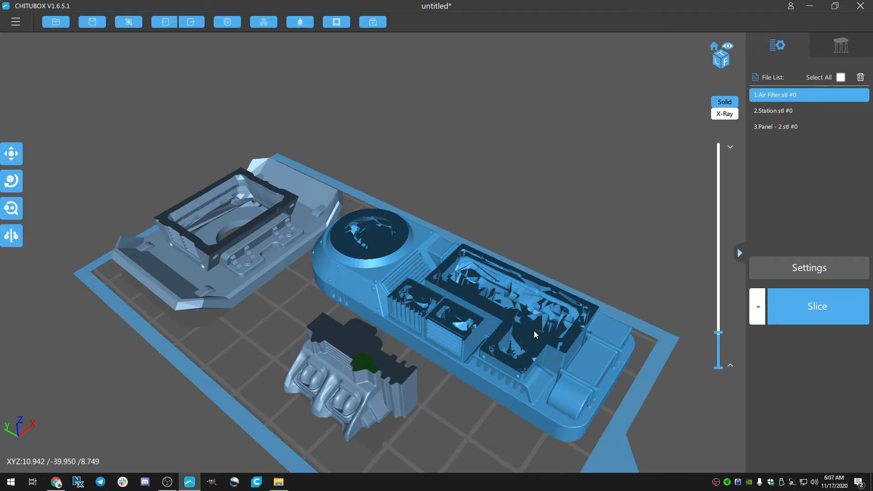
{"action": "key", "text": "Delete"}
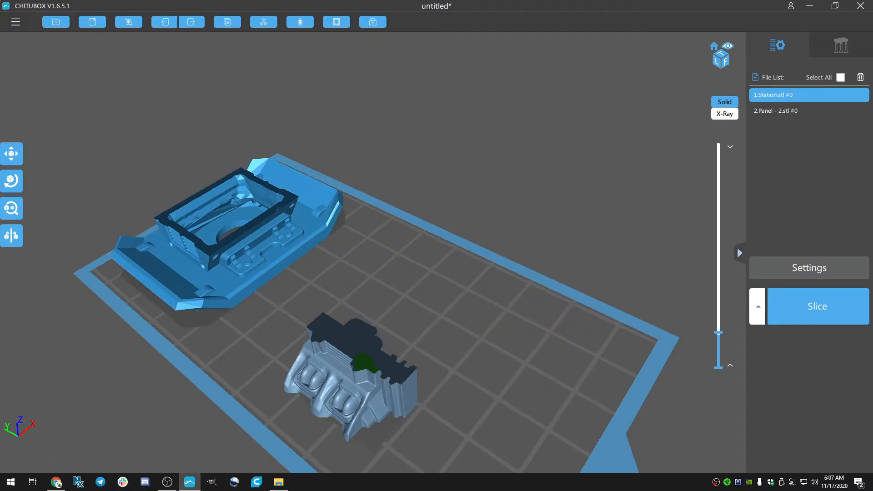
{"action": "key", "text": "ctrl+z"}
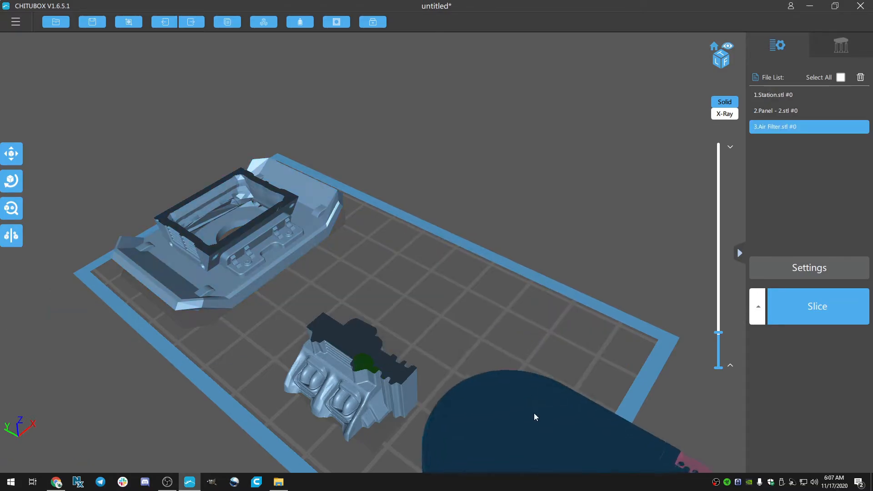
{"action": "middle_click_drag", "start_coordinate": [532, 434], "coordinate": [484, 342]}
{"action": "left_click_drag", "start_coordinate": [528, 415], "coordinate": [354, 177]}
Step: Try scaling the Air Filter uniformly to 80% and 95%, comparing how it fits beside the Station
{"action": "left_click", "coordinate": [16, 211]}
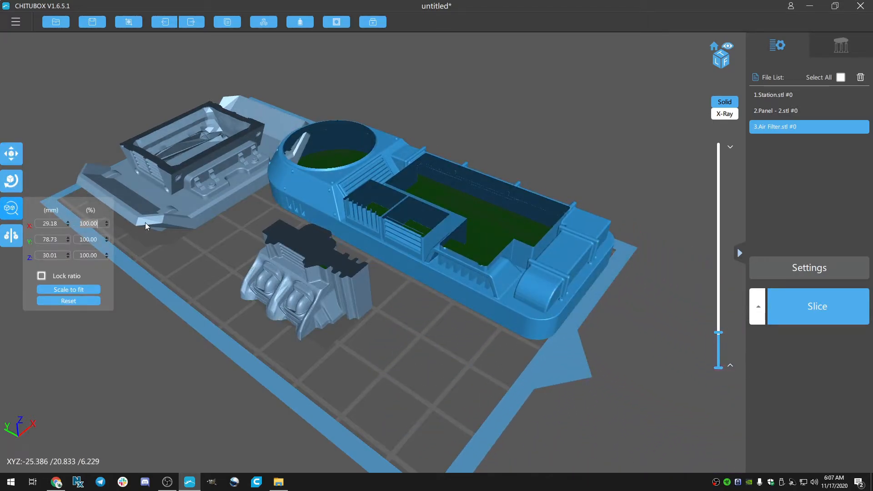
{"action": "type", "text": "80"}
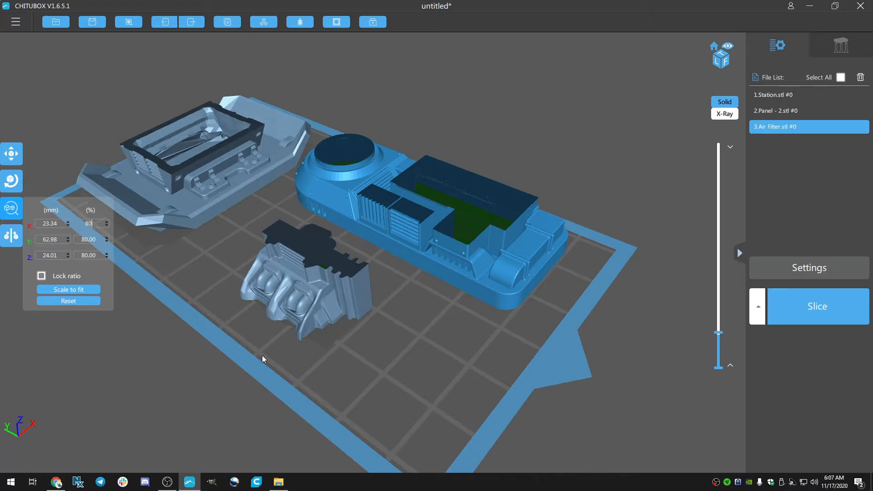
{"action": "left_click_drag", "start_coordinate": [262, 356], "coordinate": [220, 277]}
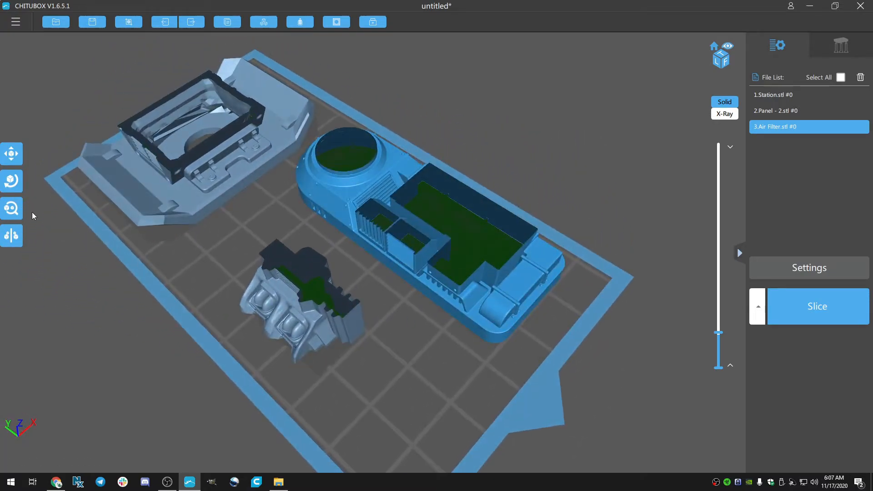
{"action": "left_click", "coordinate": [11, 208]}
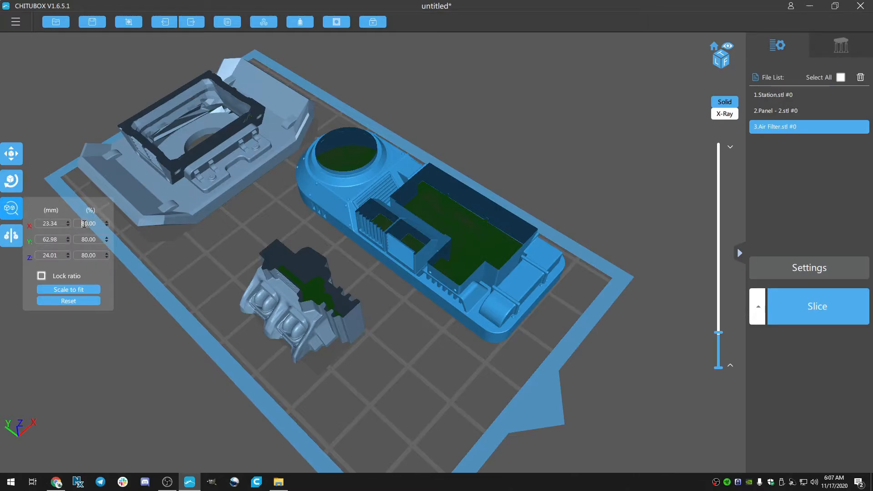
{"action": "type", "text": "95"}
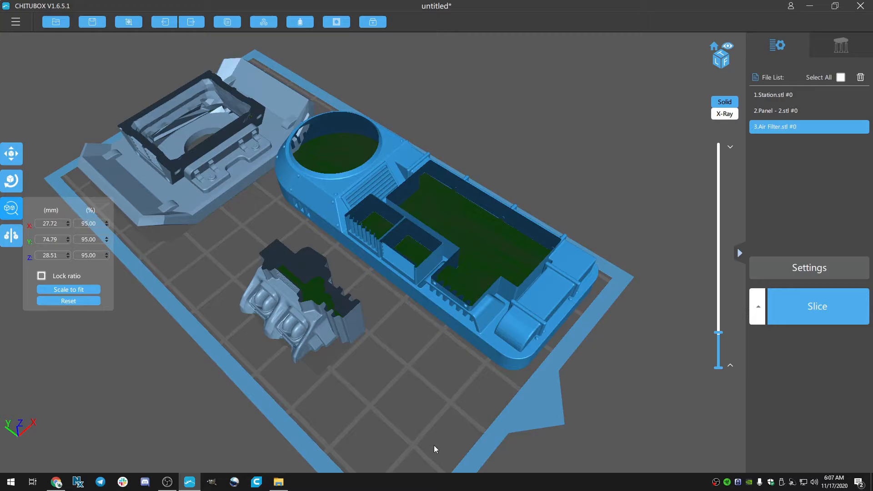
{"action": "left_click", "coordinate": [421, 422]}
{"action": "left_click_drag", "start_coordinate": [421, 422], "coordinate": [439, 419]}
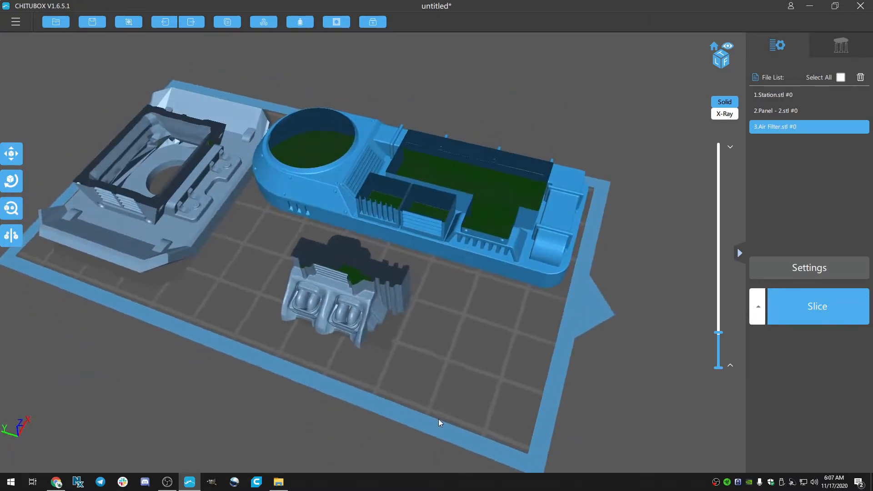
Step: Set the Air Filter's uniform scale to 80% and check its fit on the build plate
{"action": "left_click", "coordinate": [11, 209]}
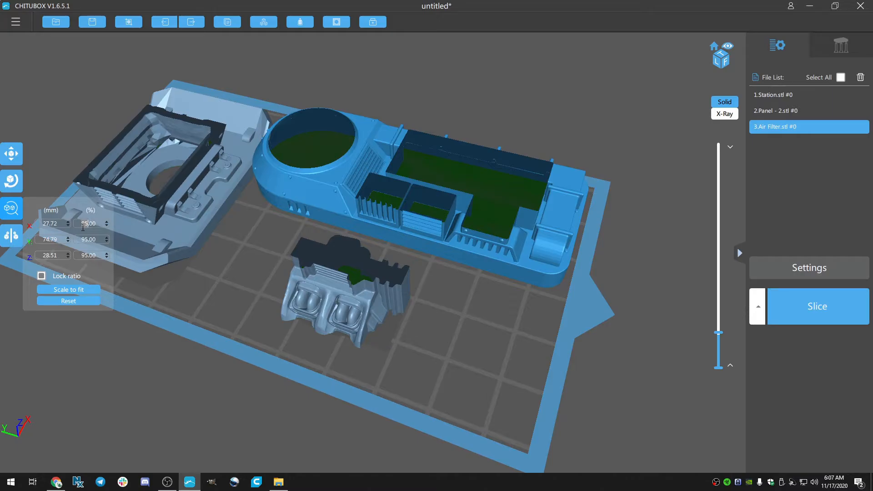
{"action": "type", "text": "80"}
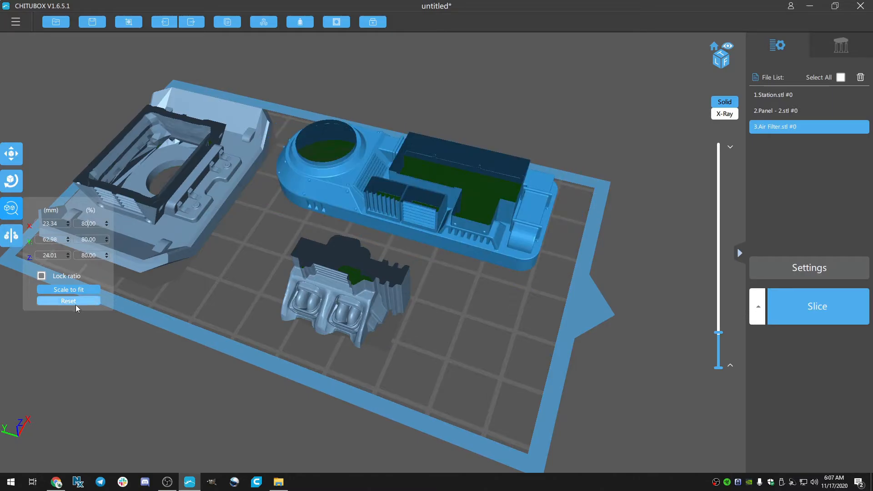
{"action": "left_click", "coordinate": [414, 419]}
{"action": "left_click_drag", "start_coordinate": [415, 419], "coordinate": [498, 399]}
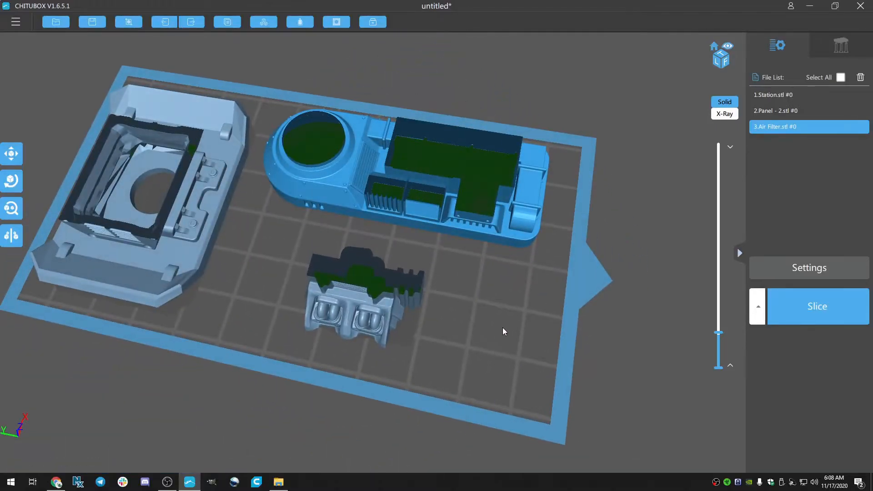
{"action": "left_click_drag", "start_coordinate": [503, 328], "coordinate": [489, 321]}
Step: Restore the full layer view and hollow the Air Filter inward with 2 mm walls at 50% precision
{"action": "left_click_drag", "start_coordinate": [721, 337], "coordinate": [720, 145]}
{"action": "left_click_drag", "start_coordinate": [429, 364], "coordinate": [321, 138]}
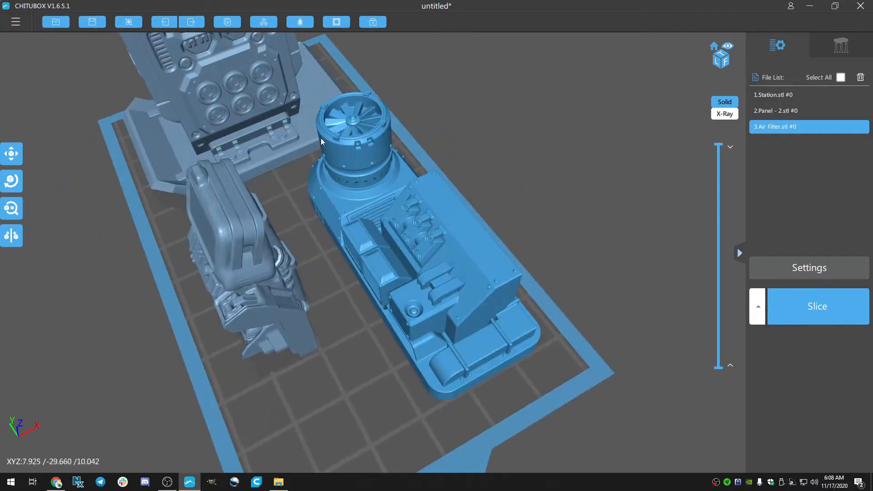
{"action": "left_click", "coordinate": [301, 24]}
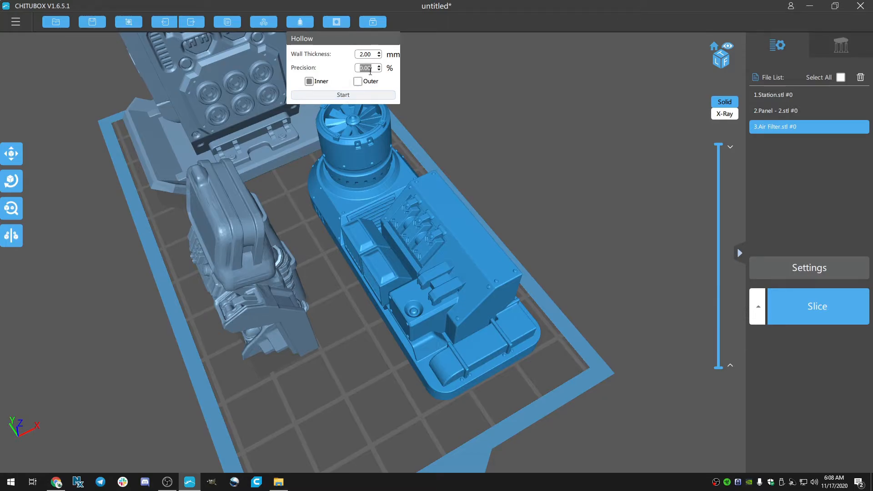
{"action": "left_click", "coordinate": [354, 96]}
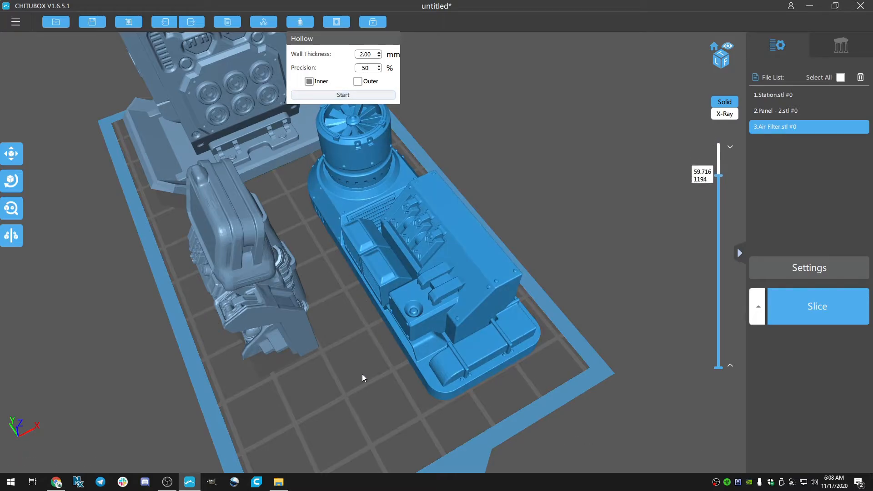
{"action": "right_click_drag", "start_coordinate": [362, 374], "coordinate": [392, 383]}
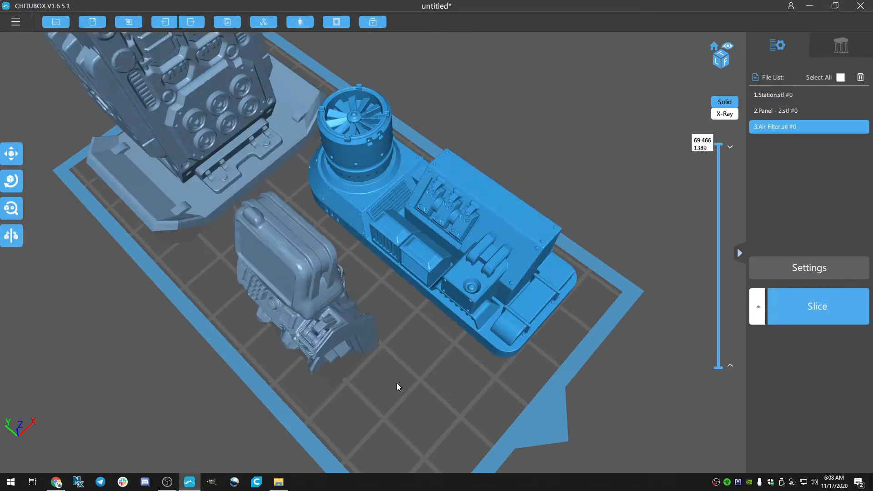
{"action": "right_click_drag", "start_coordinate": [397, 383], "coordinate": [406, 409]}
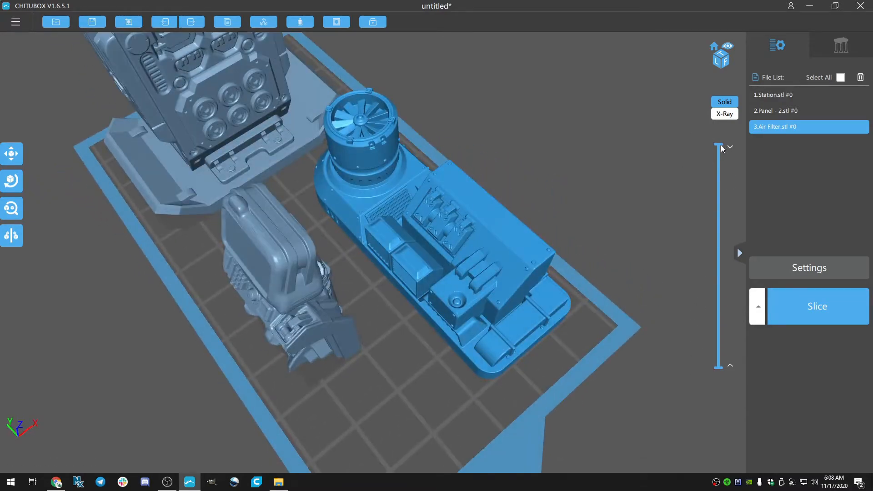
Step: Lower the layer cut near the base and dig a 12 mm wide, 5 mm deep circular hole in the rounded end of the Air Filter's cavity floor
{"action": "left_click_drag", "start_coordinate": [723, 203], "coordinate": [742, 355]}
{"action": "right_click_drag", "start_coordinate": [523, 416], "coordinate": [587, 384]}
{"action": "scroll", "coordinate": [460, 280], "scroll_direction": "up", "scroll_amount": 3}
{"action": "scroll", "coordinate": [460, 280], "scroll_direction": "up", "scroll_amount": 5}
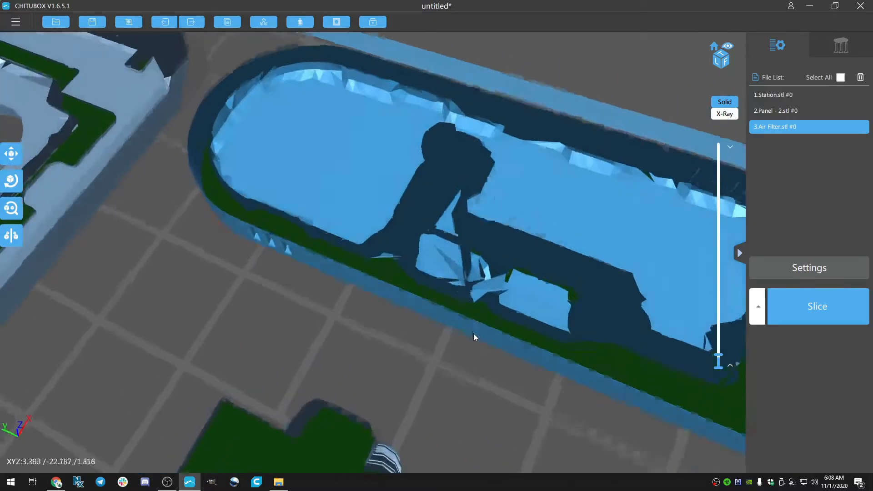
{"action": "scroll", "coordinate": [469, 324], "scroll_direction": "up", "scroll_amount": 4}
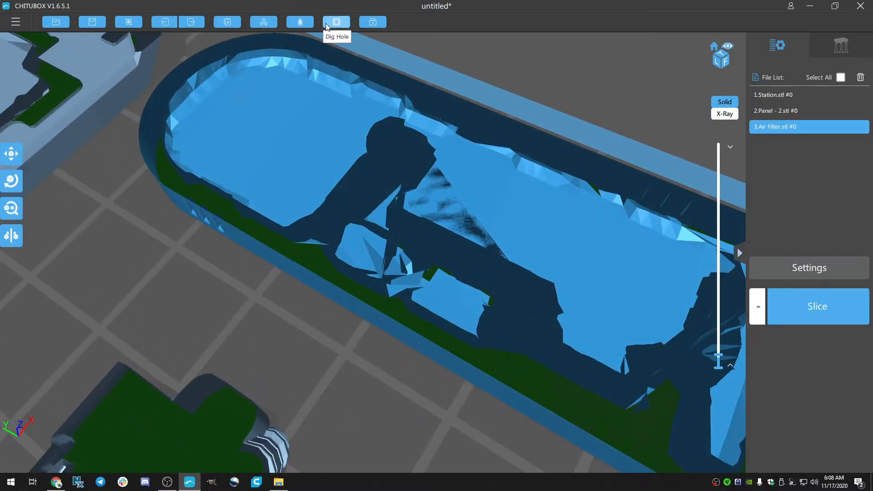
{"action": "left_click", "coordinate": [337, 22]}
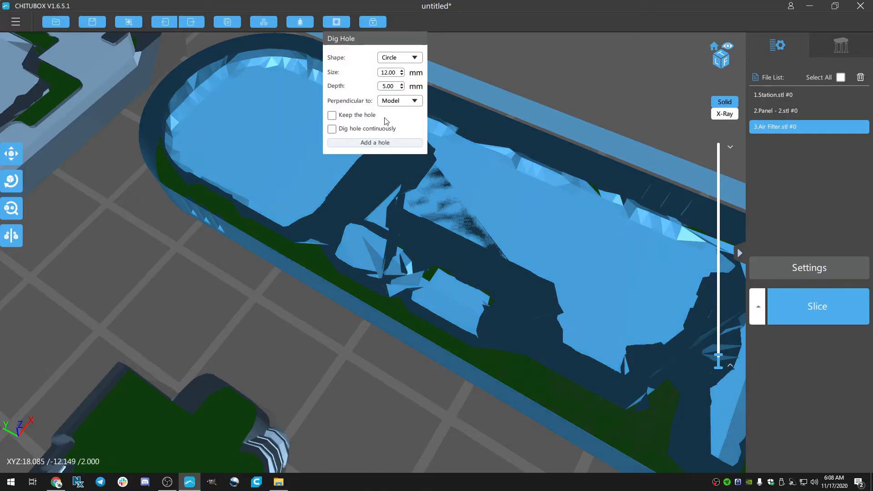
{"action": "left_click", "coordinate": [376, 142]}
{"action": "left_click", "coordinate": [273, 144]}
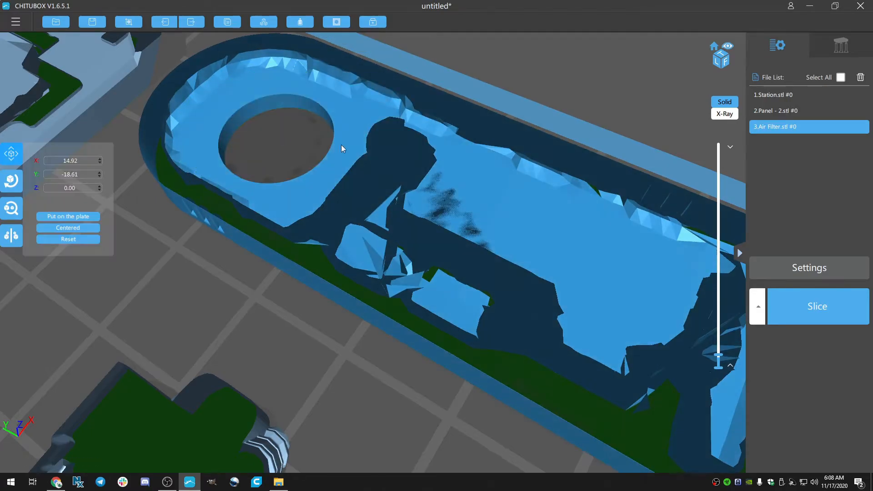
Step: Dig a 5 mm wide, 5 mm deep circular hole near the middle of the Air Filter's cavity floor
{"action": "left_click", "coordinate": [336, 22]}
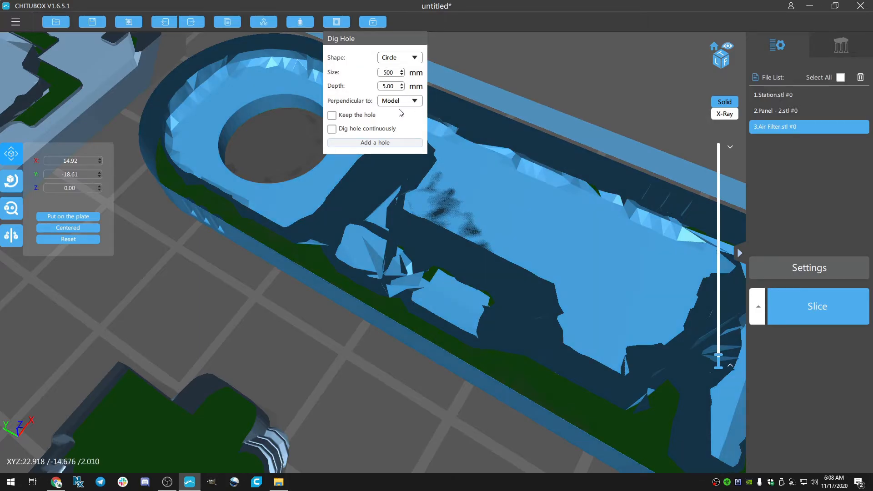
{"action": "left_click", "coordinate": [380, 143]}
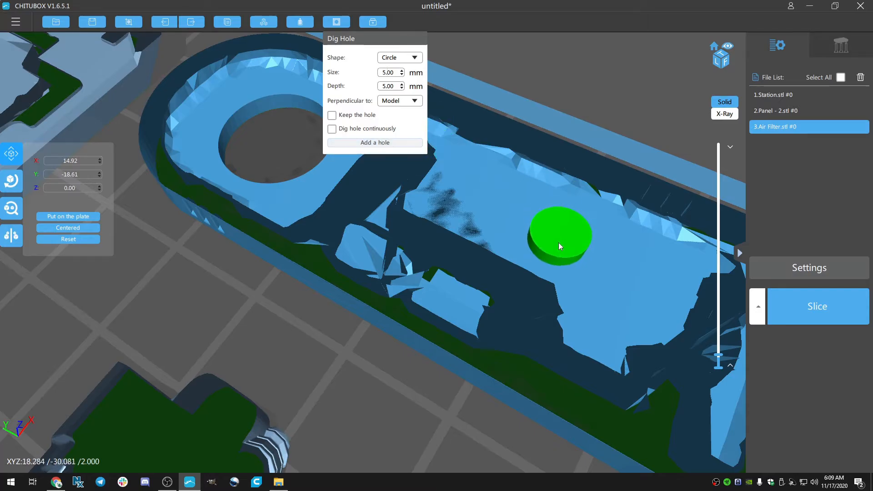
{"action": "left_click", "coordinate": [536, 227]}
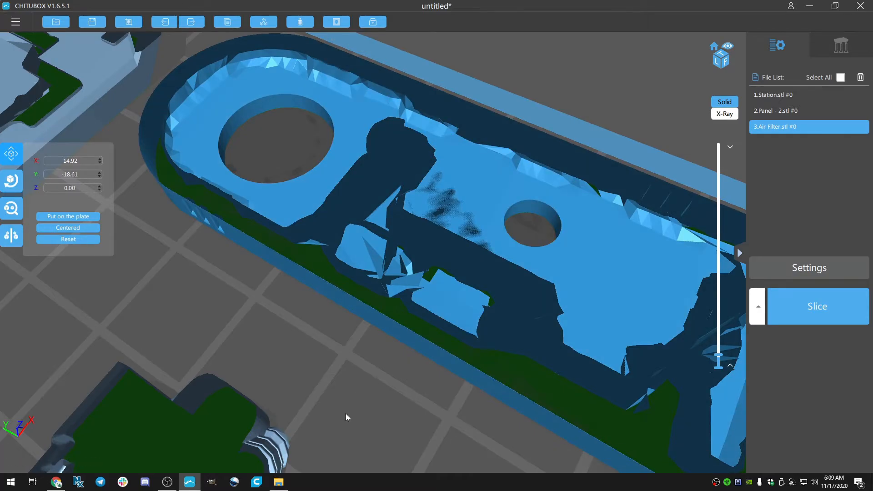
Step: Try to dig another 5 mm wide, 5 mm deep hole between the Air Filter's middle hole and its square end
{"action": "right_click_drag", "start_coordinate": [347, 415], "coordinate": [365, 395]}
{"action": "middle_click_drag", "start_coordinate": [434, 401], "coordinate": [389, 381]}
{"action": "scroll", "coordinate": [400, 371], "scroll_direction": "down", "scroll_amount": 2}
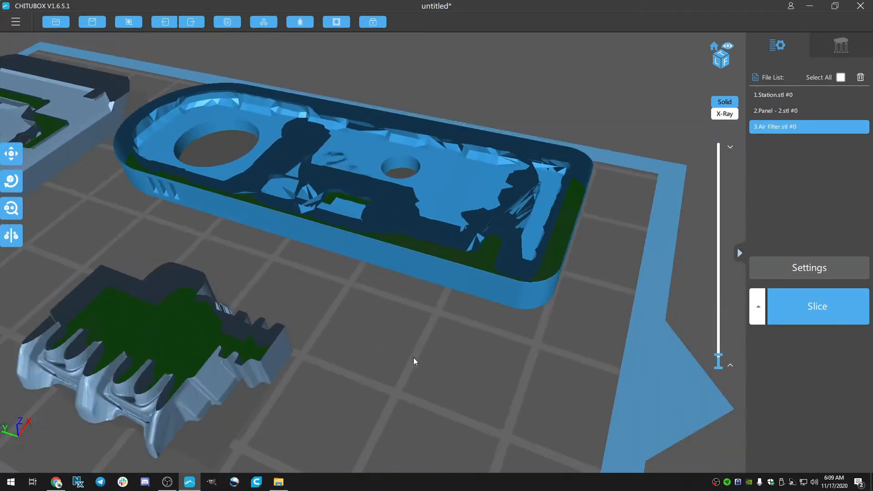
{"action": "right_click_drag", "start_coordinate": [415, 361], "coordinate": [402, 381]}
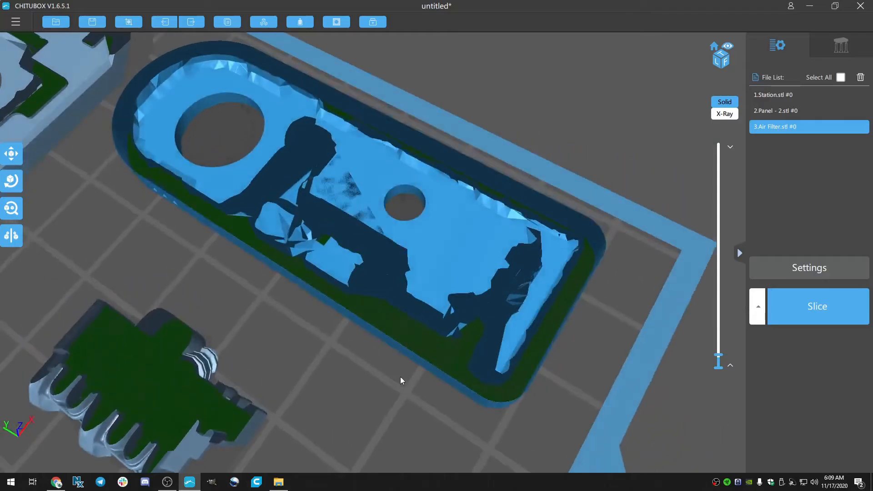
{"action": "left_click", "coordinate": [336, 21]}
{"action": "left_click", "coordinate": [374, 142]}
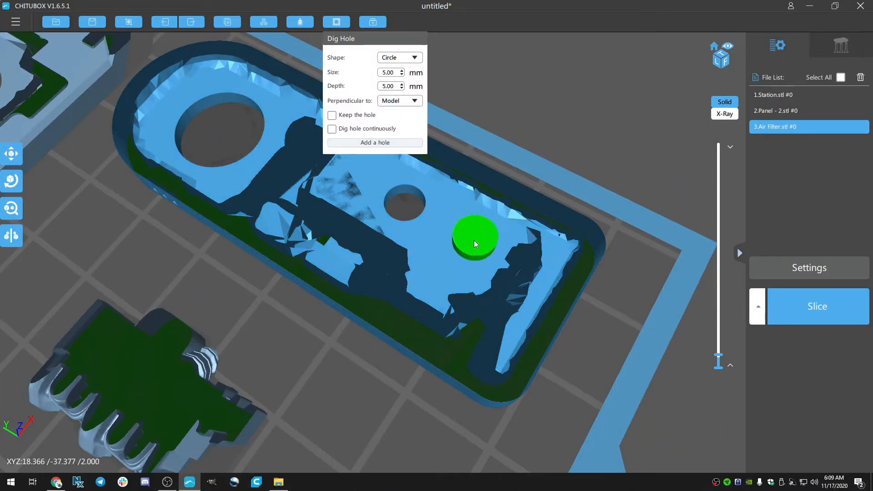
{"action": "left_click", "coordinate": [468, 236]}
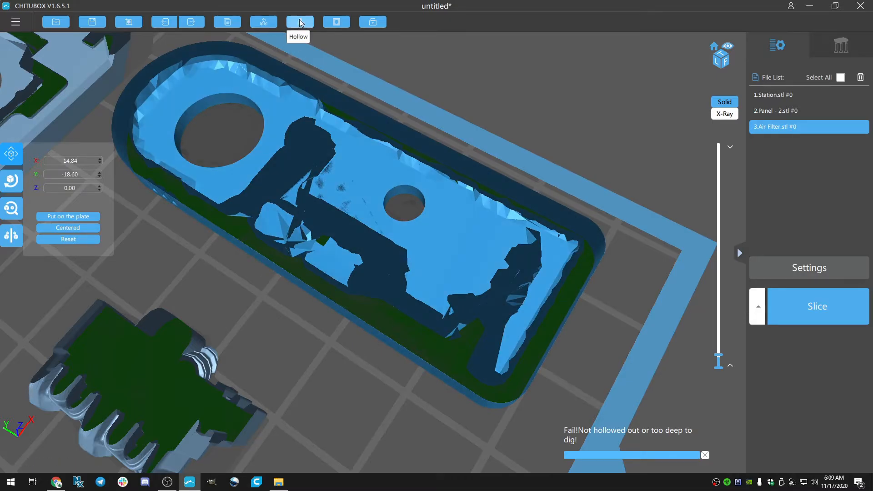
Step: Set the hole size to 2.5 mm and try a 5 mm deep hole in the small floor patch along the Air Filter's long side
{"action": "left_click", "coordinate": [336, 22]}
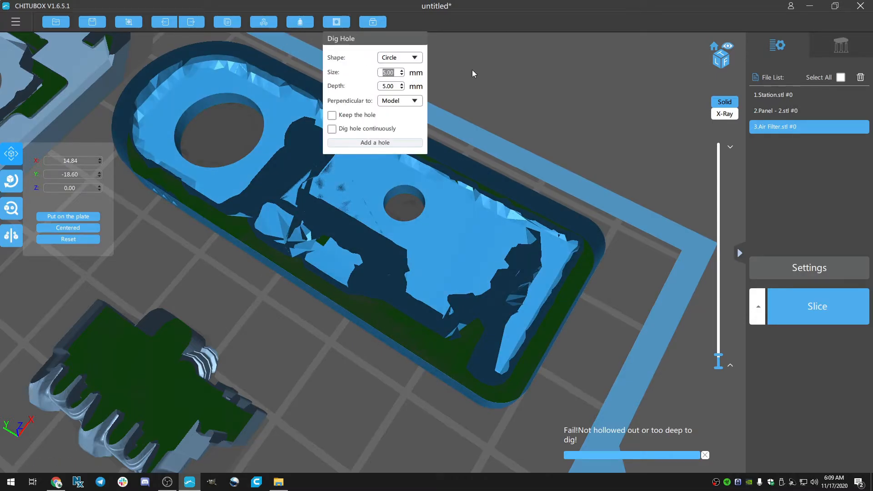
{"action": "type", "text": "2.5"}
{"action": "left_click", "coordinate": [418, 142]}
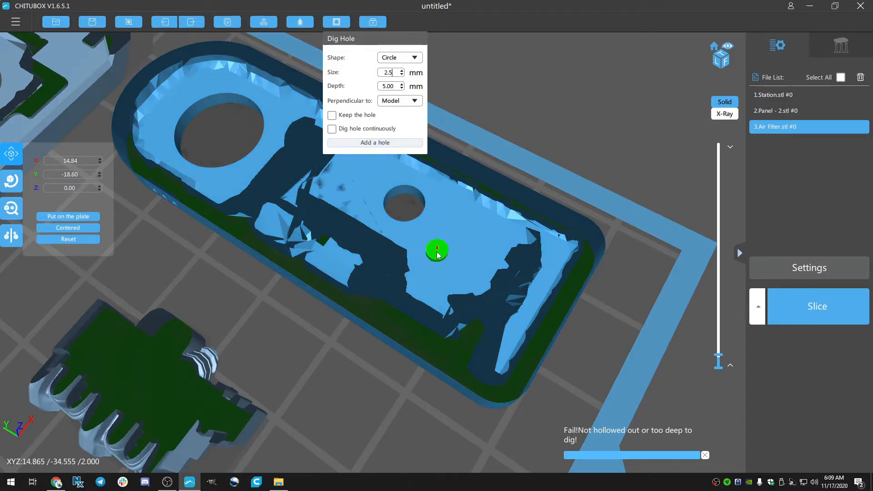
{"action": "left_click", "coordinate": [335, 268]}
{"action": "left_click_drag", "start_coordinate": [335, 267], "coordinate": [335, 268]}
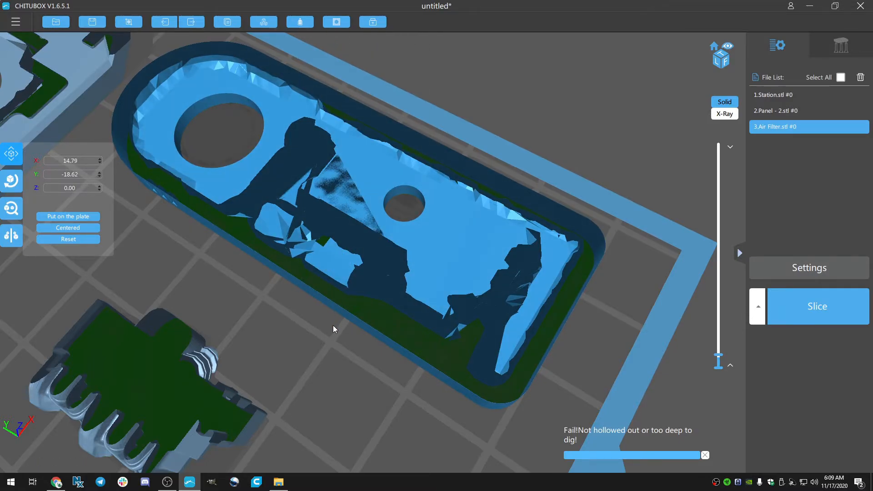
Step: Raise the layer cut to about layer 115 and try digging a 2.5 mm wide, 2.5 mm deep hole in a small Air Filter pocket
{"action": "left_click", "coordinate": [336, 22]}
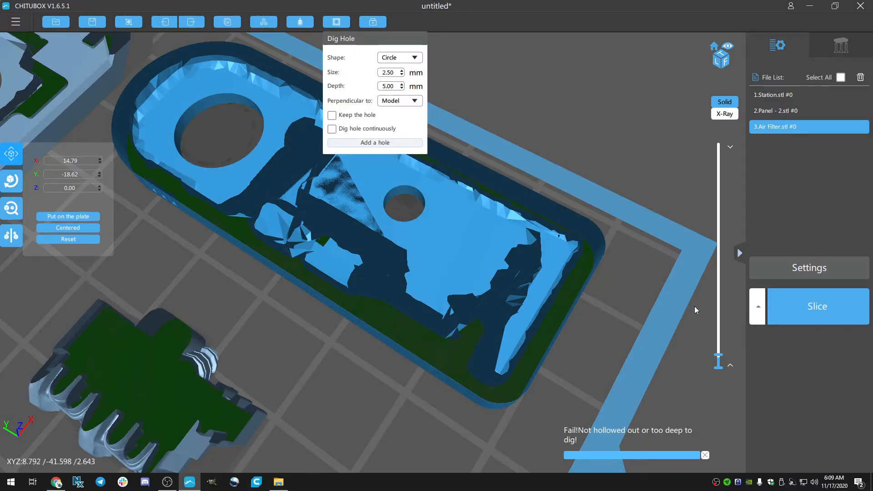
{"action": "left_click", "coordinate": [719, 356]}
{"action": "left_click_drag", "start_coordinate": [719, 356], "coordinate": [722, 353]}
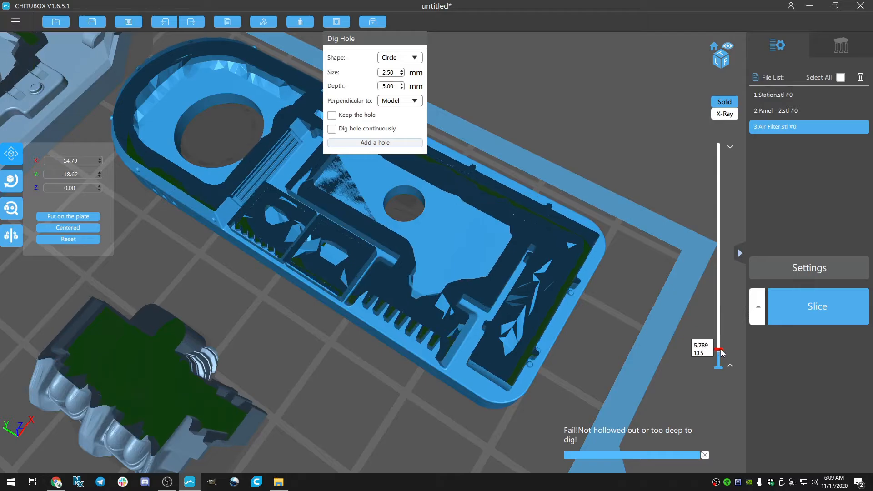
{"action": "right_click_drag", "start_coordinate": [391, 380], "coordinate": [433, 393]}
{"action": "middle_click_drag", "start_coordinate": [420, 243], "coordinate": [480, 345]}
{"action": "right_click_drag", "start_coordinate": [468, 345], "coordinate": [350, 331]}
{"action": "middle_click_drag", "start_coordinate": [348, 328], "coordinate": [514, 354]}
{"action": "scroll", "coordinate": [438, 272], "scroll_direction": "up", "scroll_amount": 5}
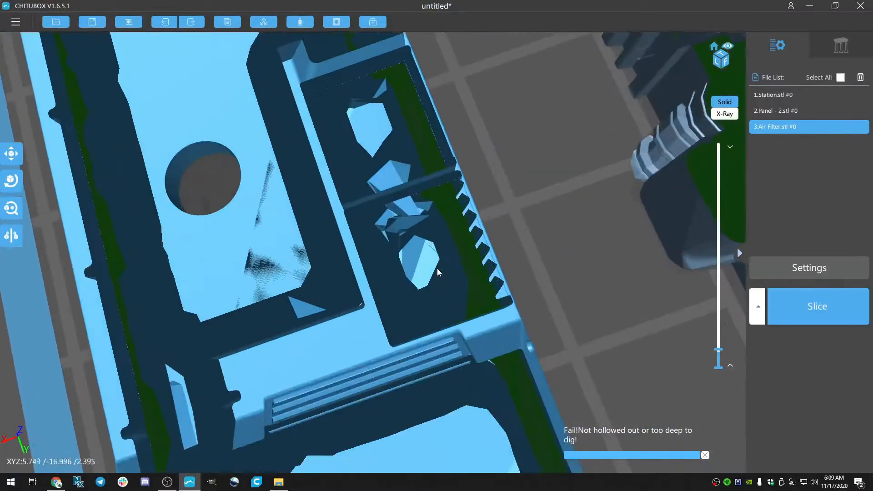
{"action": "middle_click_drag", "start_coordinate": [527, 181], "coordinate": [519, 220]}
{"action": "left_click", "coordinate": [336, 23]}
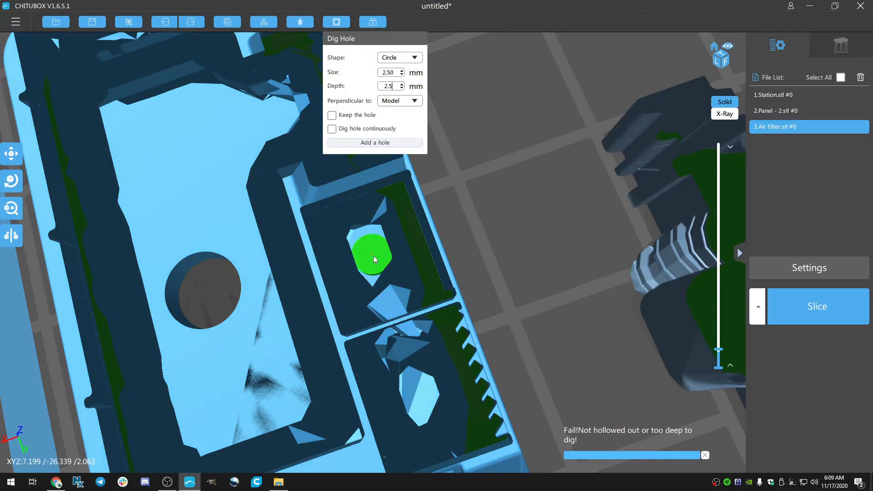
{"action": "left_click", "coordinate": [373, 256]}
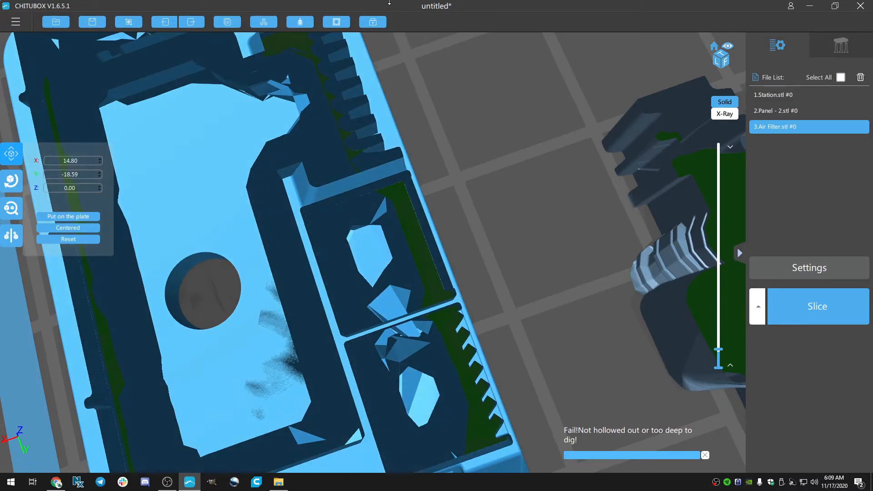
Step: Try digging a 2 mm wide hole in the same small pocket at 2.5 mm and 3 mm depths
{"action": "left_click", "coordinate": [337, 22]}
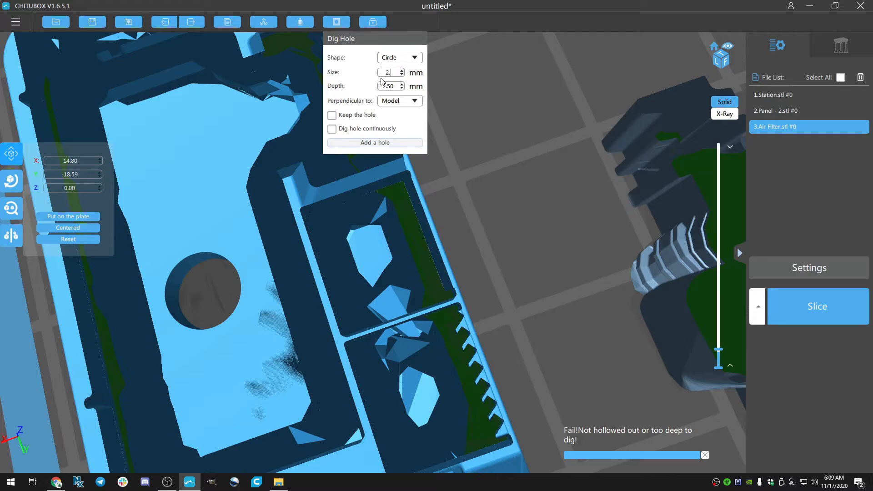
{"action": "left_click", "coordinate": [390, 145]}
{"action": "left_click", "coordinate": [373, 255]}
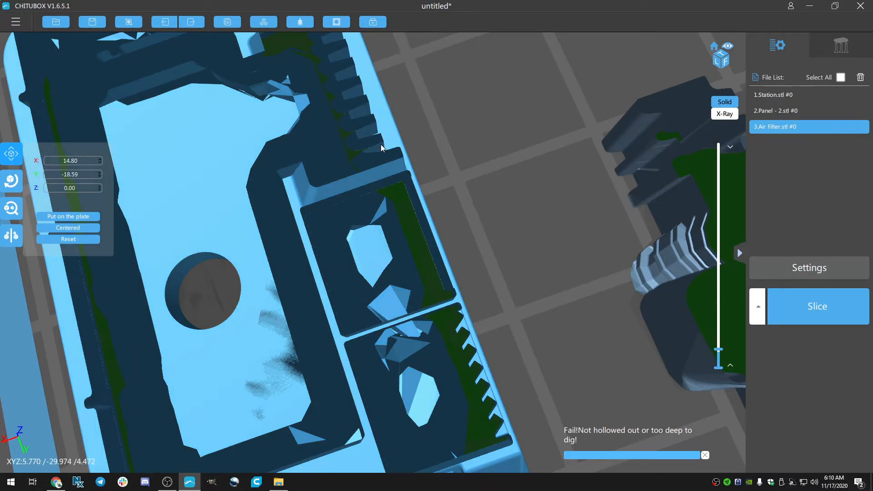
{"action": "left_click", "coordinate": [337, 23]}
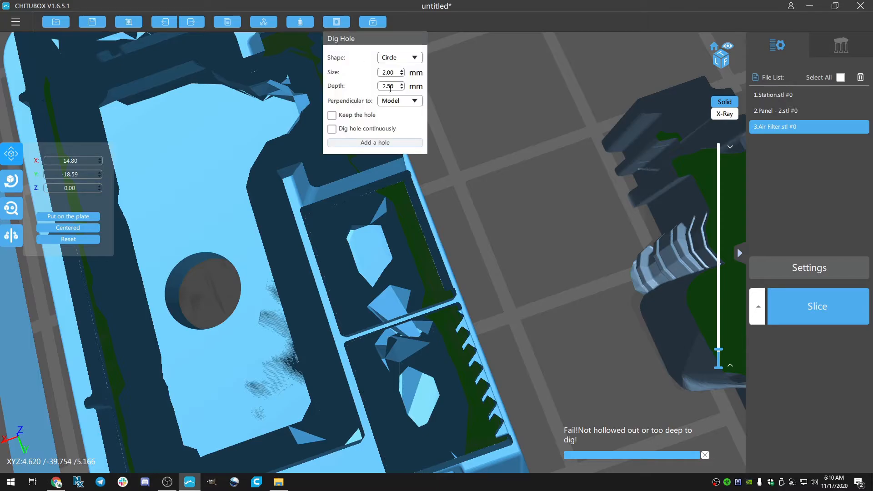
{"action": "left_click", "coordinate": [384, 142]}
{"action": "left_click", "coordinate": [373, 258]}
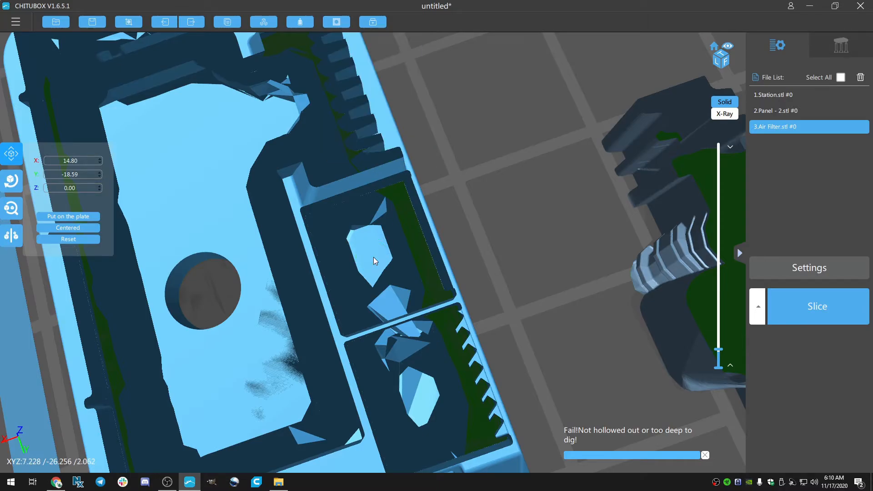
Step: Dig a 2 mm wide, 3 mm deep circular hole in the Air Filter's main cavity floor, between the middle hole and the square end
{"action": "right_click_drag", "start_coordinate": [498, 255], "coordinate": [439, 350]}
{"action": "scroll", "coordinate": [464, 268], "scroll_direction": "down", "scroll_amount": 8}
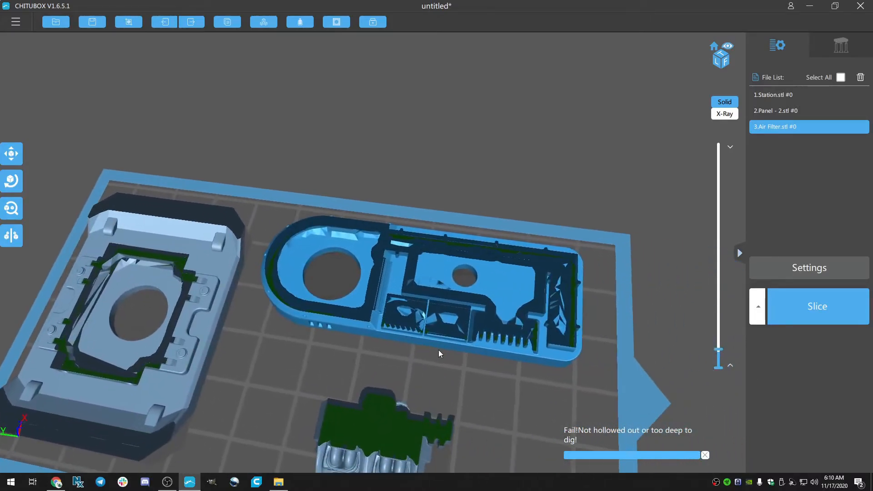
{"action": "left_click", "coordinate": [336, 22]}
{"action": "mouse_move", "coordinate": [401, 364]}
{"action": "right_mouse_down"}
{"action": "mouse_move", "coordinate": [343, 357]}
{"action": "mouse_move", "coordinate": [384, 366]}
{"action": "right_mouse_up"}
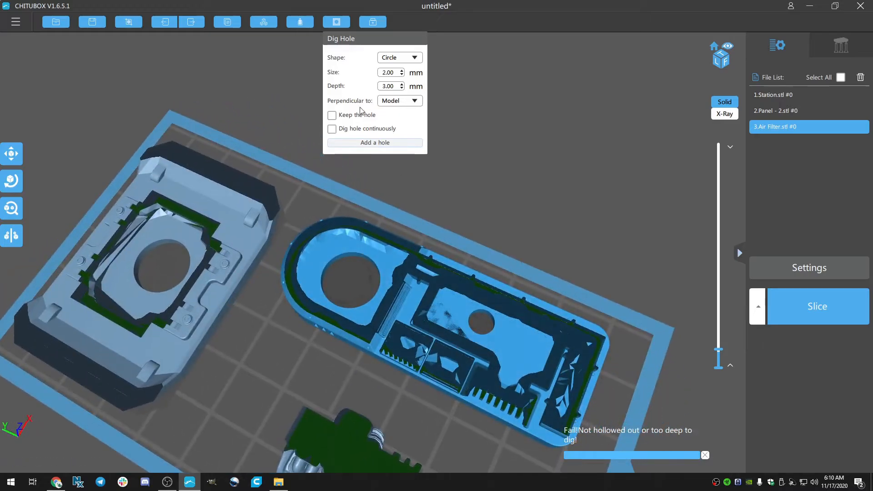
{"action": "left_click", "coordinate": [382, 145]}
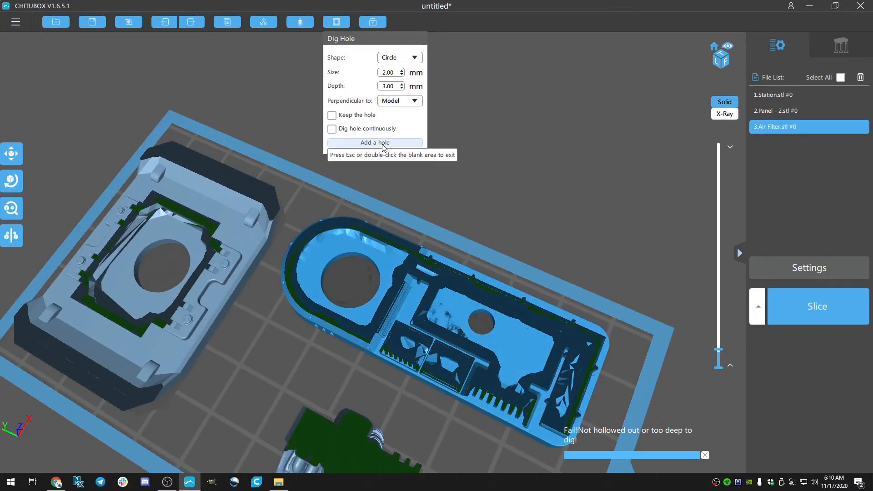
{"action": "left_click", "coordinate": [526, 353]}
Step: Lower the layer cut to about layer 59 and try another 2 mm wide, 3 mm deep hole at the Air Filter's square end
{"action": "right_click_drag", "start_coordinate": [494, 430], "coordinate": [488, 430]}
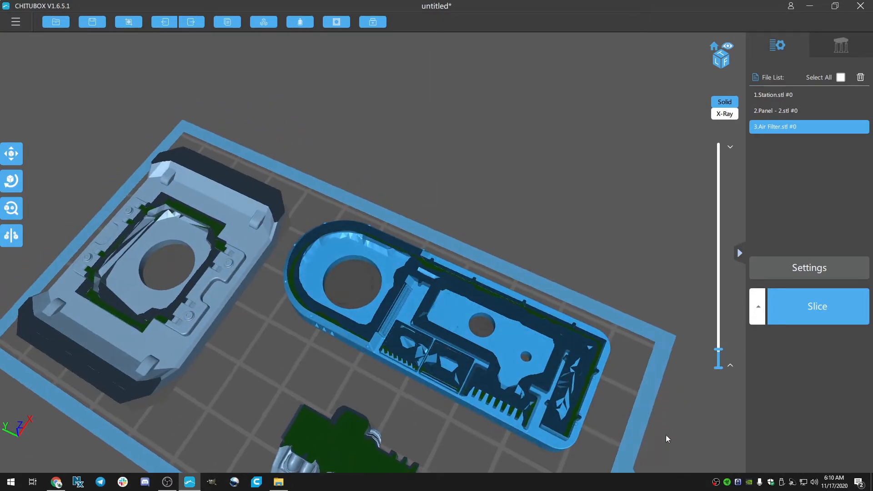
{"action": "middle_click_drag", "start_coordinate": [666, 439], "coordinate": [547, 378]}
{"action": "right_click_drag", "start_coordinate": [548, 380], "coordinate": [548, 353]}
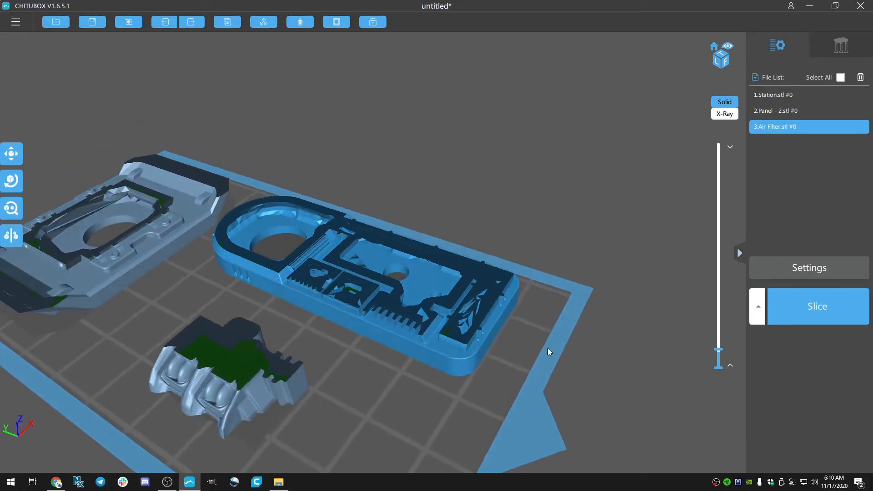
{"action": "left_click_drag", "start_coordinate": [721, 350], "coordinate": [721, 362]}
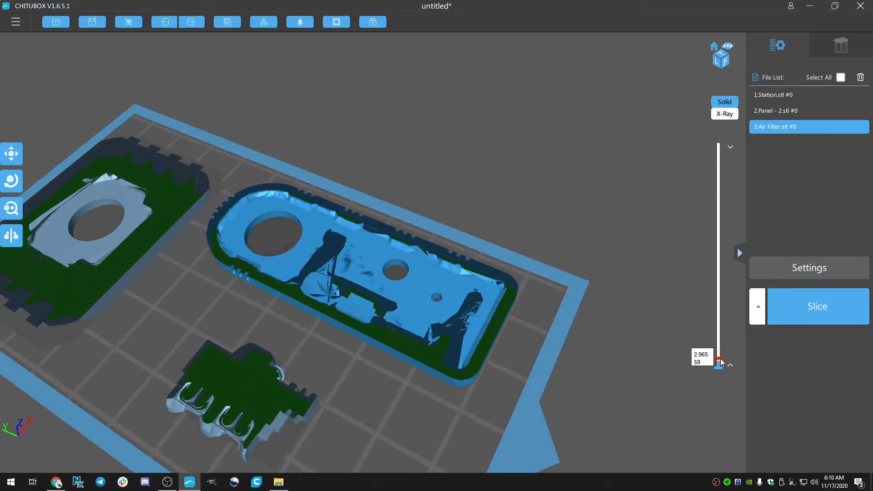
{"action": "left_click", "coordinate": [337, 22]}
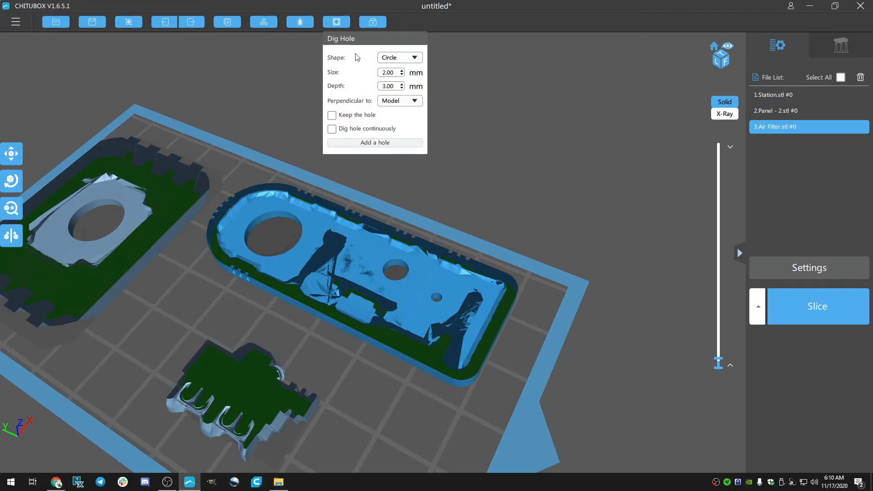
{"action": "left_click", "coordinate": [490, 293]}
Step: Restore the full layer view so the Station, Panel and Air Filter models show at full height
{"action": "mouse_move", "coordinate": [536, 327]}
{"action": "left_mouse_down"}
{"action": "mouse_move", "coordinate": [563, 364]}
{"action": "mouse_move", "coordinate": [531, 390]}
{"action": "mouse_move", "coordinate": [523, 368]}
{"action": "mouse_move", "coordinate": [545, 316]}
{"action": "left_mouse_up"}
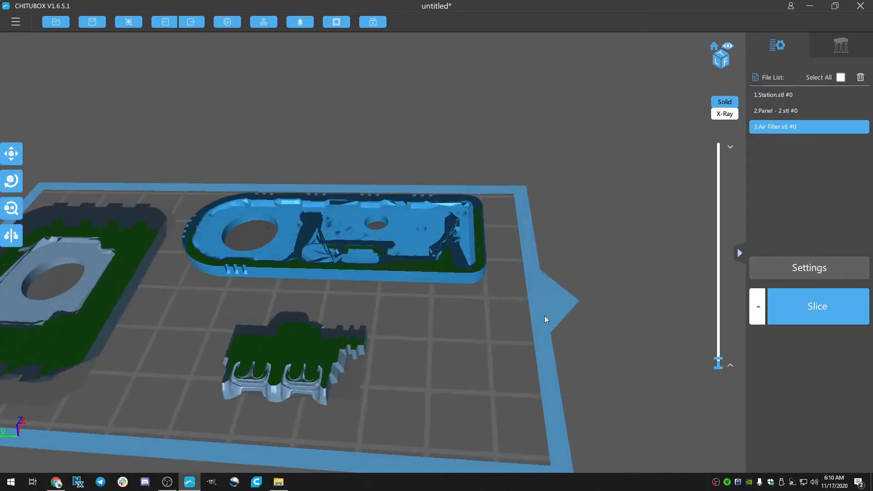
{"action": "left_click_drag", "start_coordinate": [720, 362], "coordinate": [712, 192]}
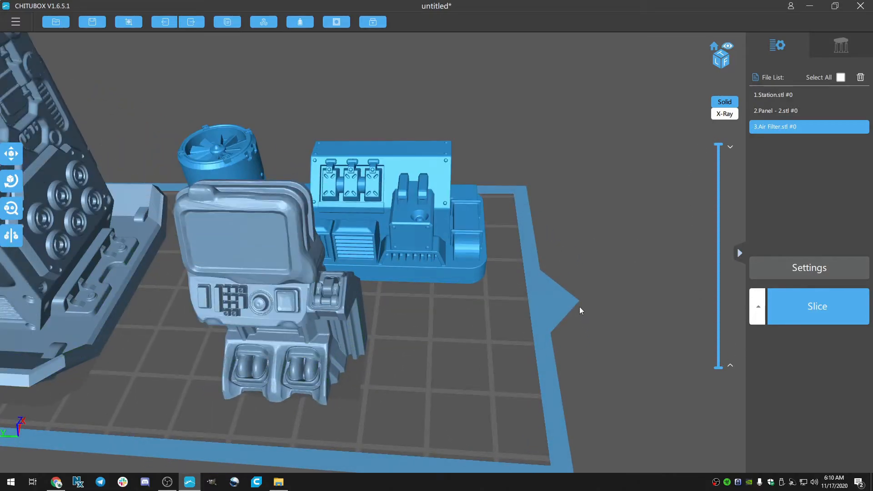
{"action": "left_click_drag", "start_coordinate": [580, 308], "coordinate": [539, 318]}
{"action": "middle_click_drag", "start_coordinate": [336, 360], "coordinate": [426, 372]}
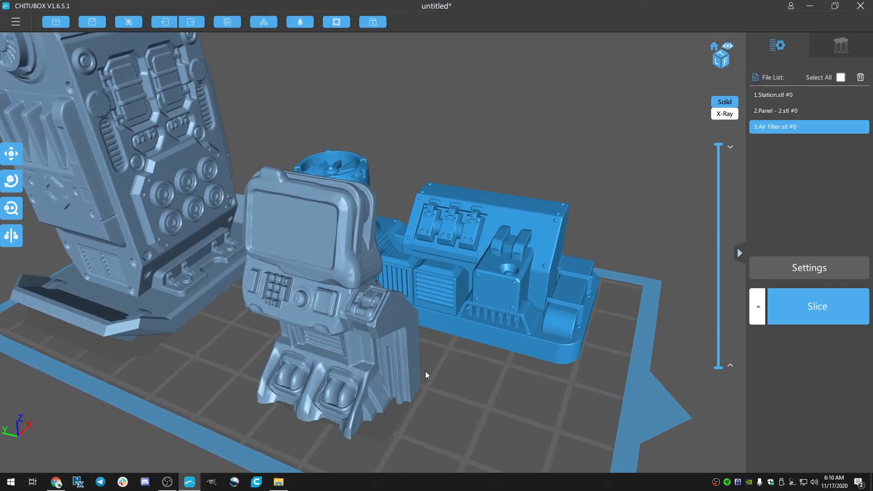
{"action": "scroll", "coordinate": [228, 425], "scroll_direction": "down", "scroll_amount": 5}
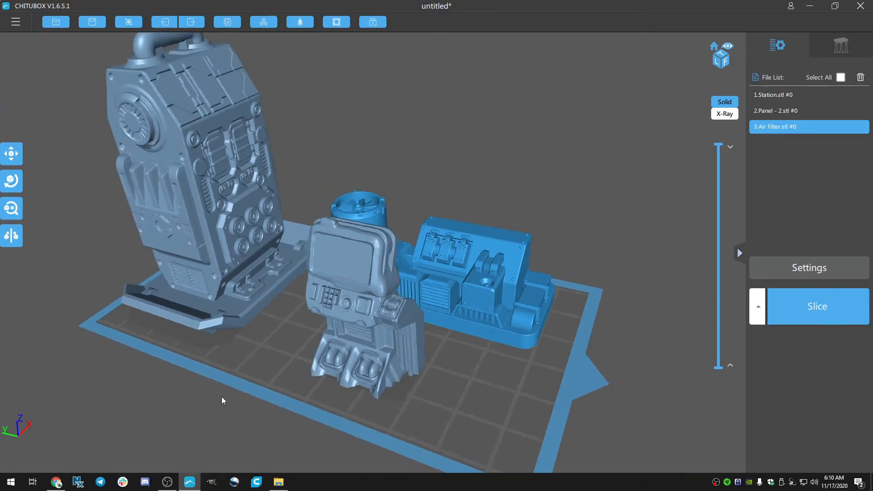
{"action": "left_click_drag", "start_coordinate": [721, 146], "coordinate": [782, 122]}
Step: Examine the back, sides and front of the Station, Panel and Air Filter and their layout on the build plate
{"action": "left_click_drag", "start_coordinate": [374, 432], "coordinate": [228, 48]}
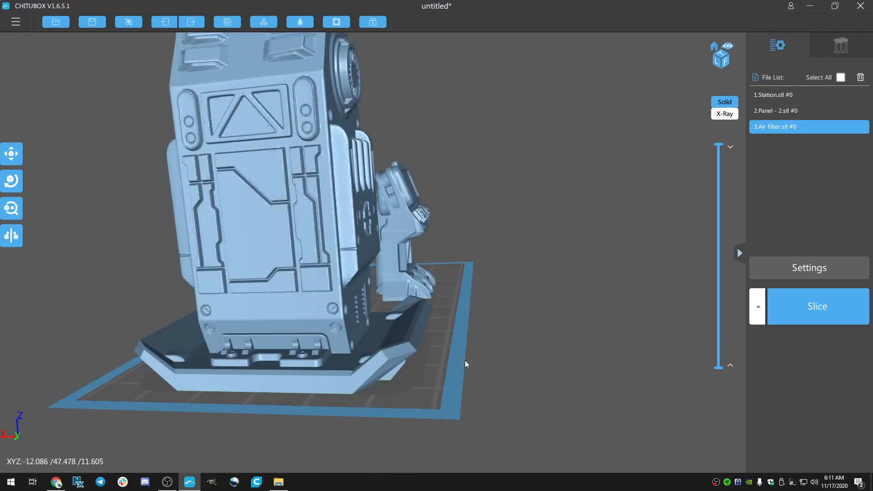
{"action": "left_click_drag", "start_coordinate": [465, 360], "coordinate": [366, 339]}
{"action": "left_click_drag", "start_coordinate": [431, 389], "coordinate": [452, 131]}
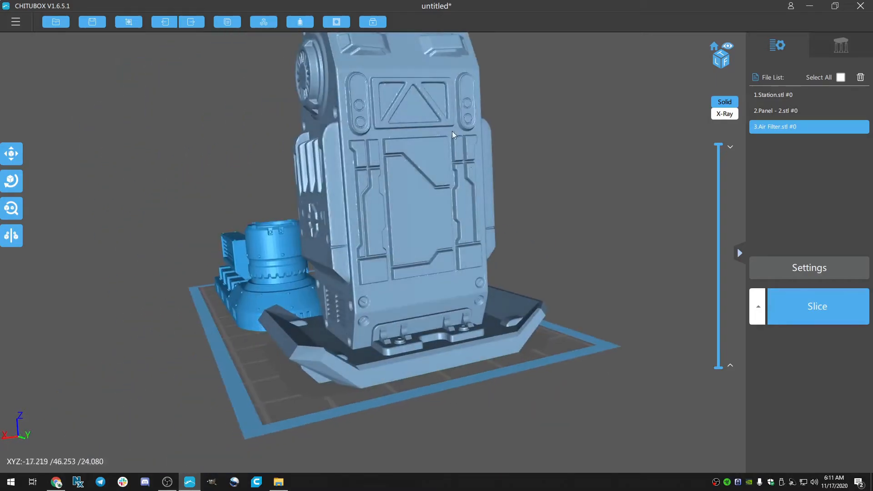
{"action": "left_click_drag", "start_coordinate": [484, 415], "coordinate": [368, 424]}
{"action": "right_click_drag", "start_coordinate": [366, 421], "coordinate": [367, 420]}
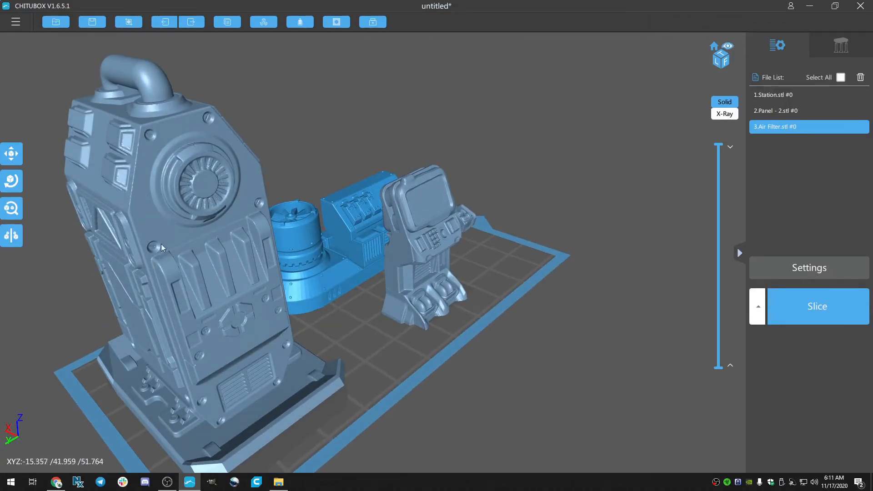
{"action": "right_click_drag", "start_coordinate": [162, 244], "coordinate": [305, 190]}
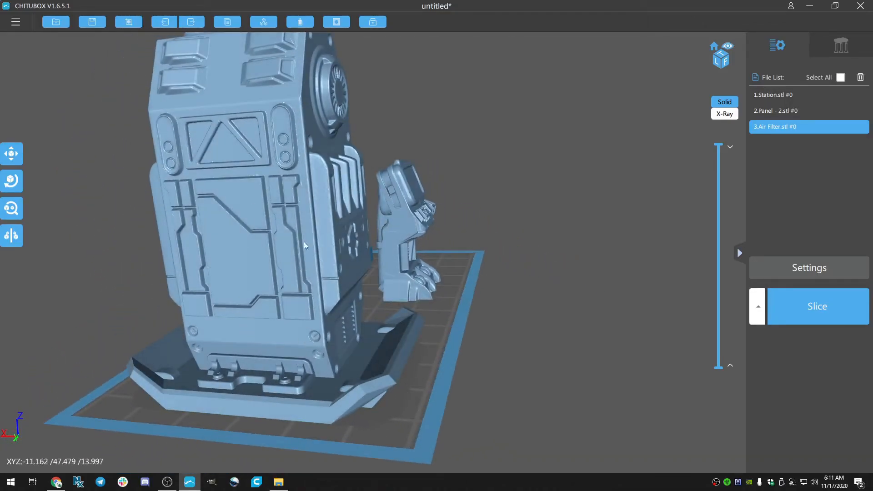
{"action": "right_click_drag", "start_coordinate": [444, 371], "coordinate": [419, 359]}
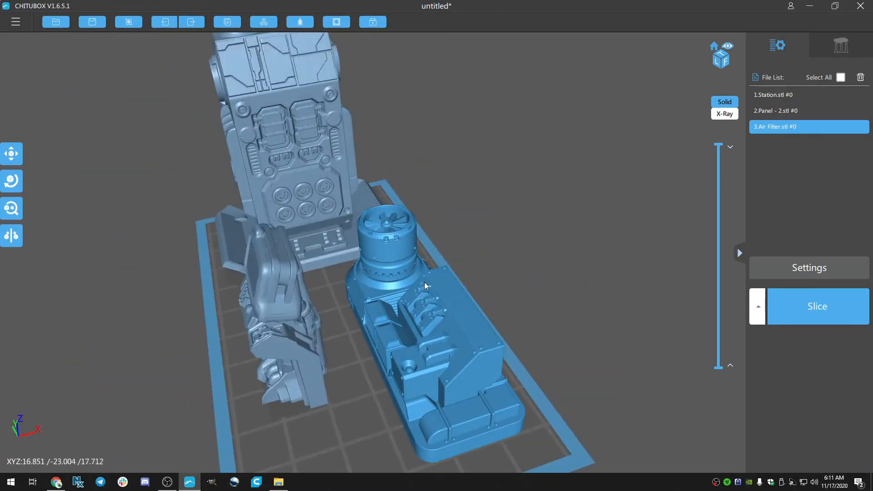
{"action": "right_click_drag", "start_coordinate": [424, 282], "coordinate": [499, 299]}
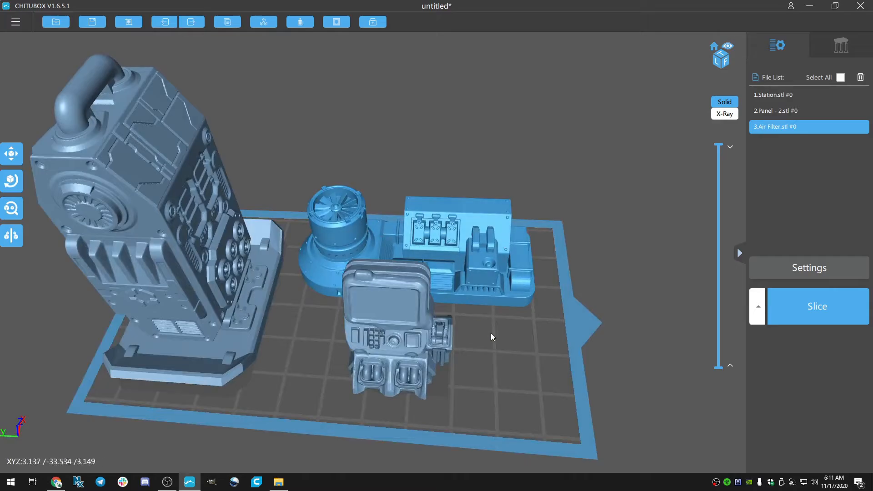
{"action": "right_click_drag", "start_coordinate": [491, 336], "coordinate": [390, 351]}
{"action": "left_click", "coordinate": [341, 329]}
{"action": "right_click_drag", "start_coordinate": [413, 417], "coordinate": [455, 382]}
Step: Select the Station model on the build plate
{"action": "left_click", "coordinate": [478, 308]}
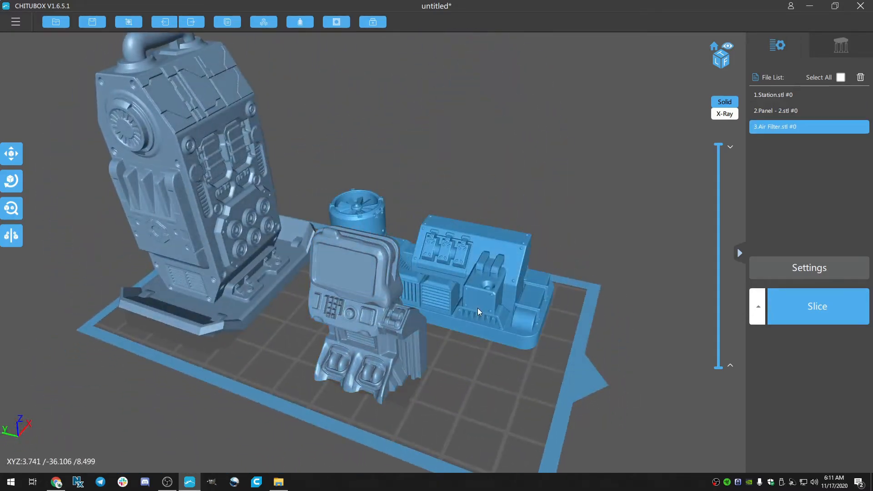
{"action": "left_click", "coordinate": [221, 236]}
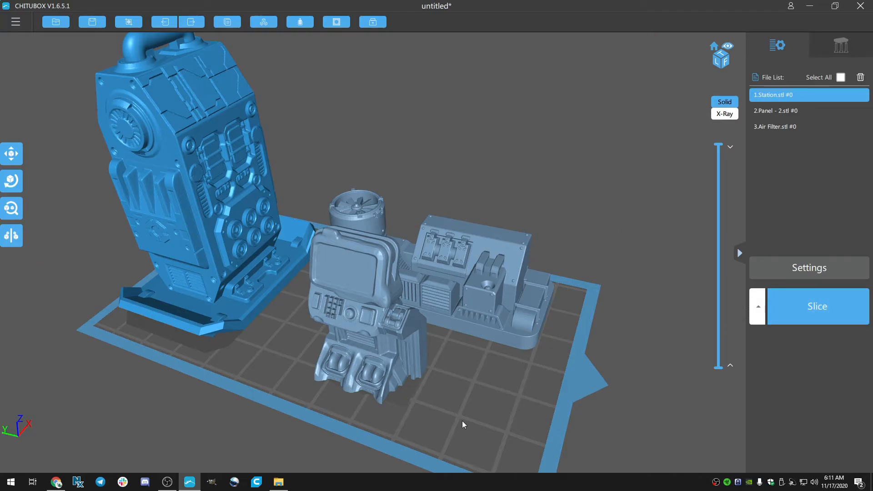
{"action": "scroll", "coordinate": [475, 399], "scroll_direction": "up", "scroll_amount": 2}
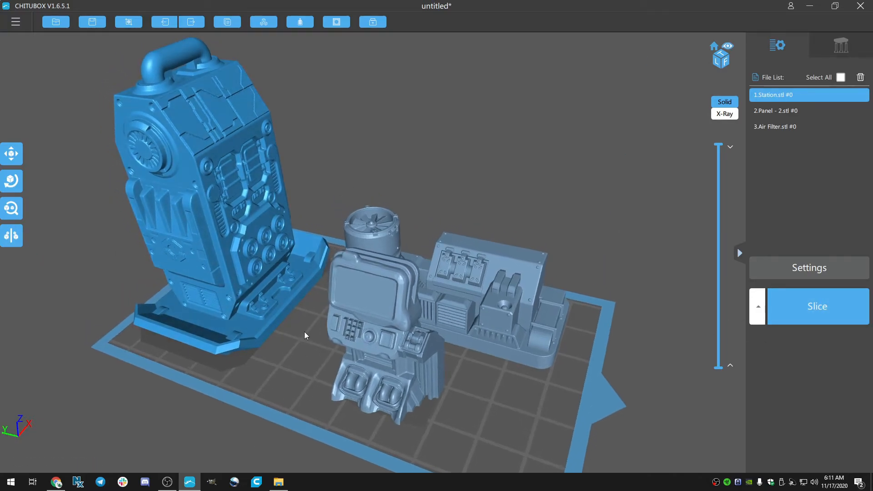